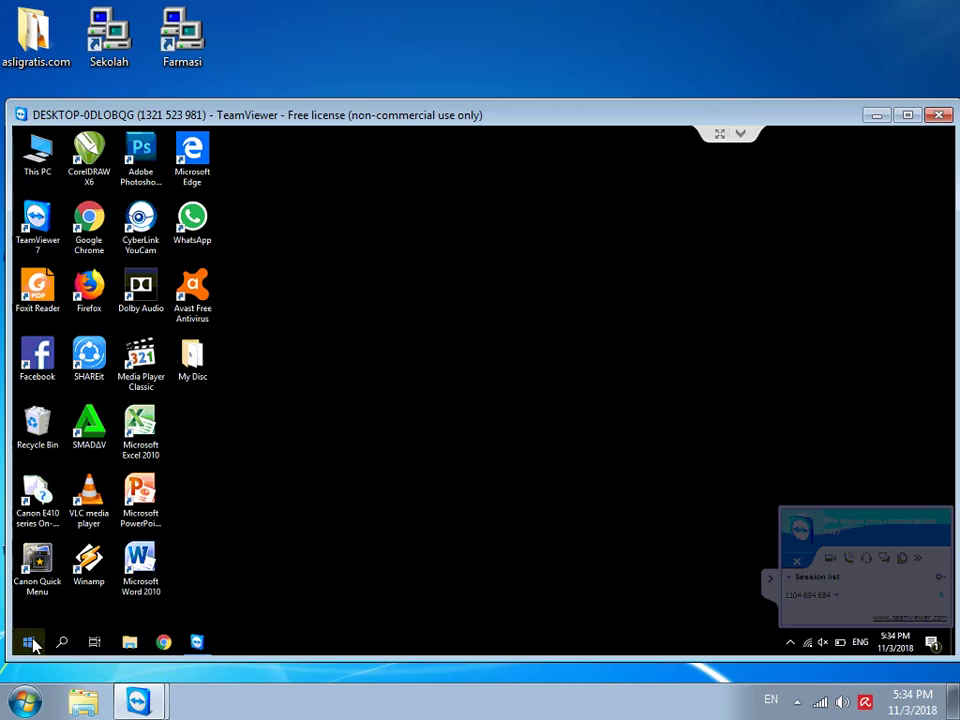
Step: Scroll the Start menu down to the MySQL folder and launch MySQL Administrator
left_click(30, 642)
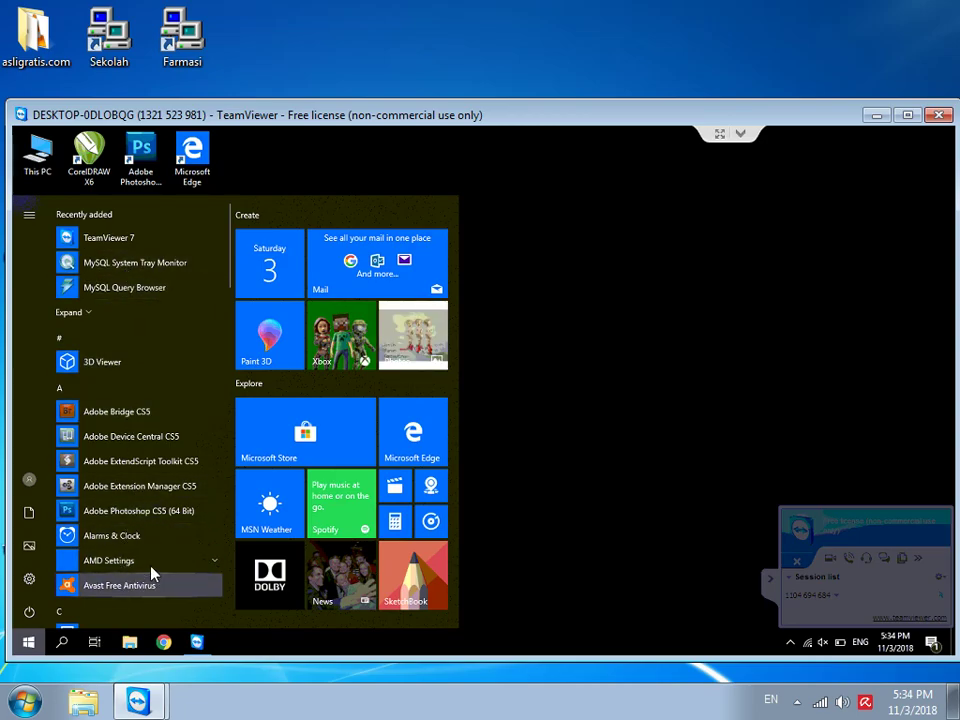
scroll(152, 556, "down", 3)
scroll(152, 556, "down", 4)
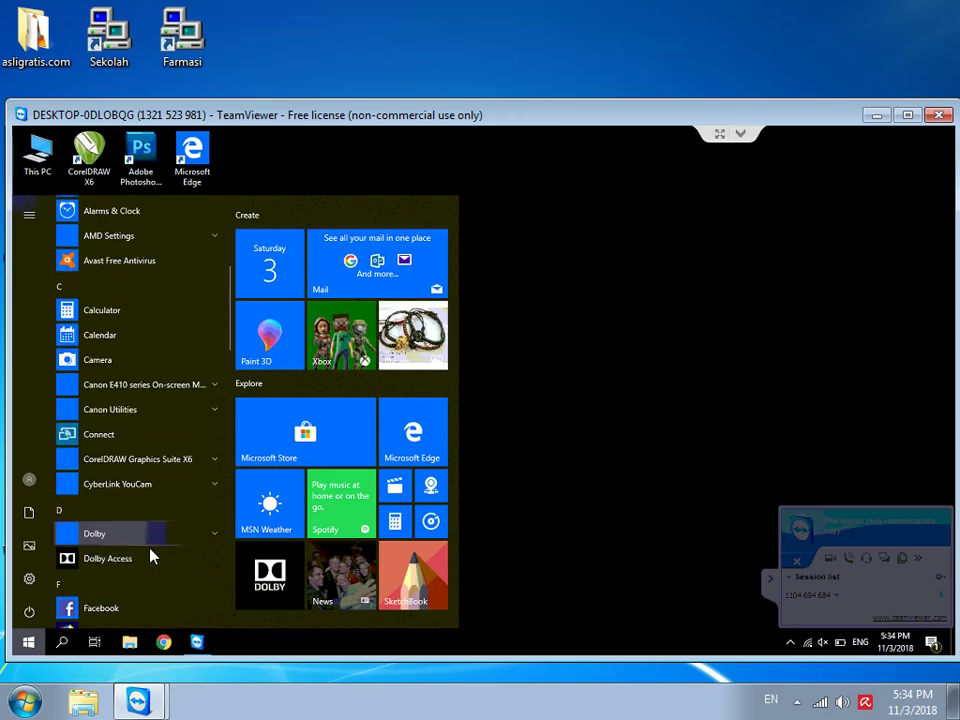
scroll(152, 556, "down", 3)
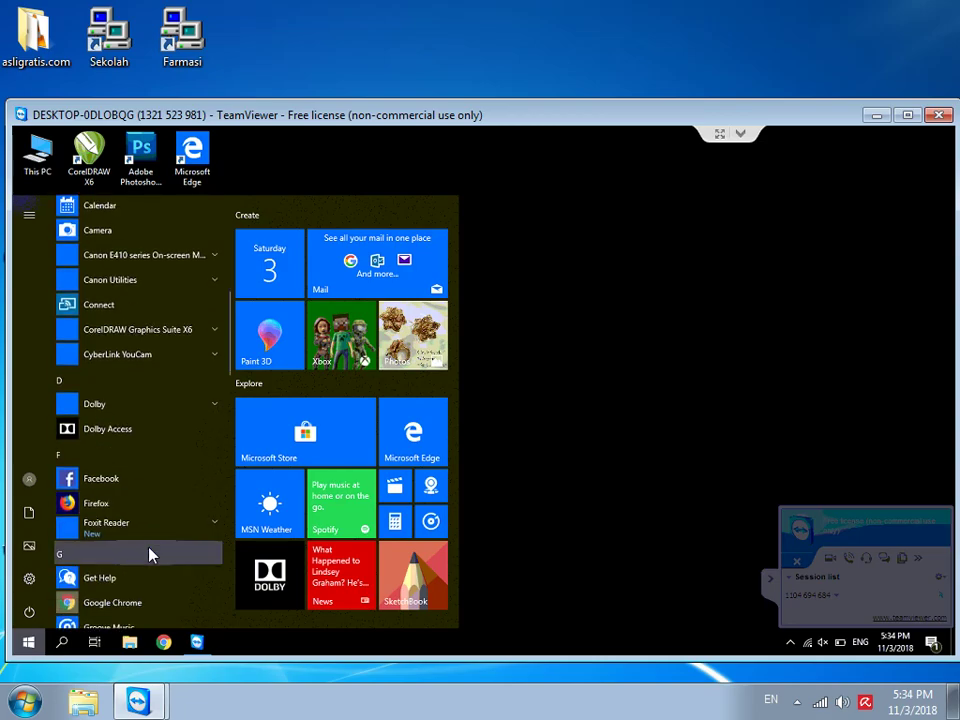
scroll(150, 555, "down", 4)
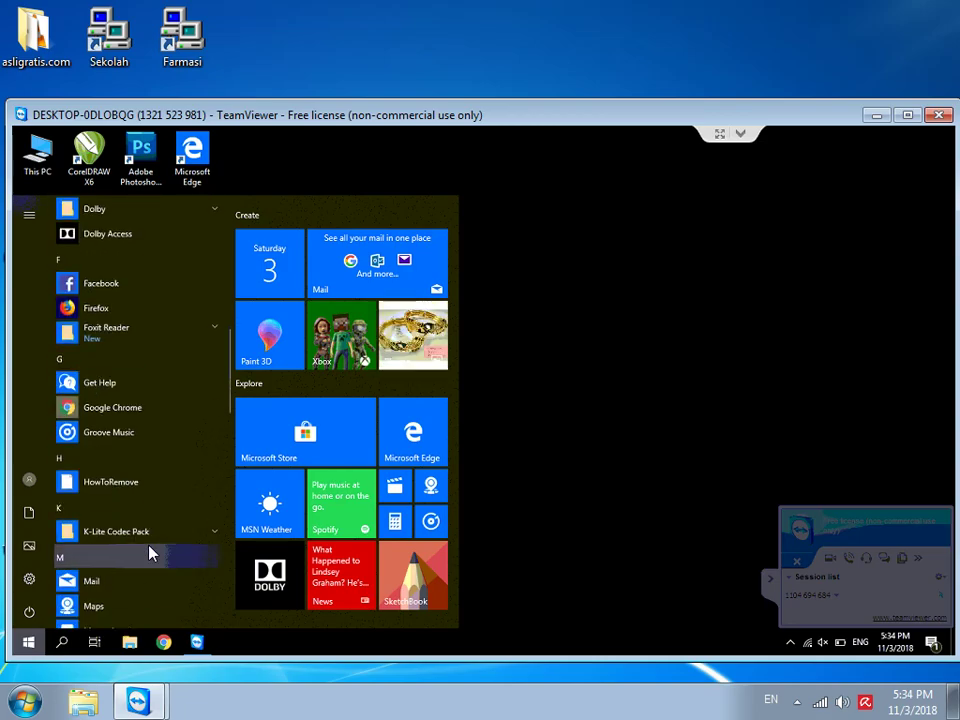
scroll(150, 553, "down", 3)
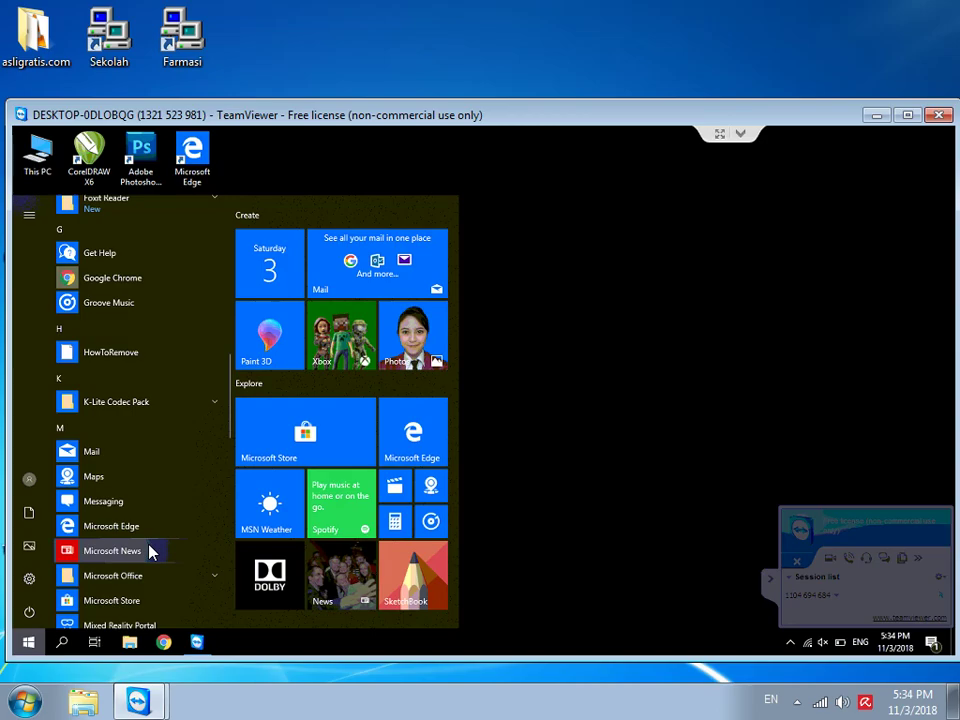
scroll(150, 550, "down", 3)
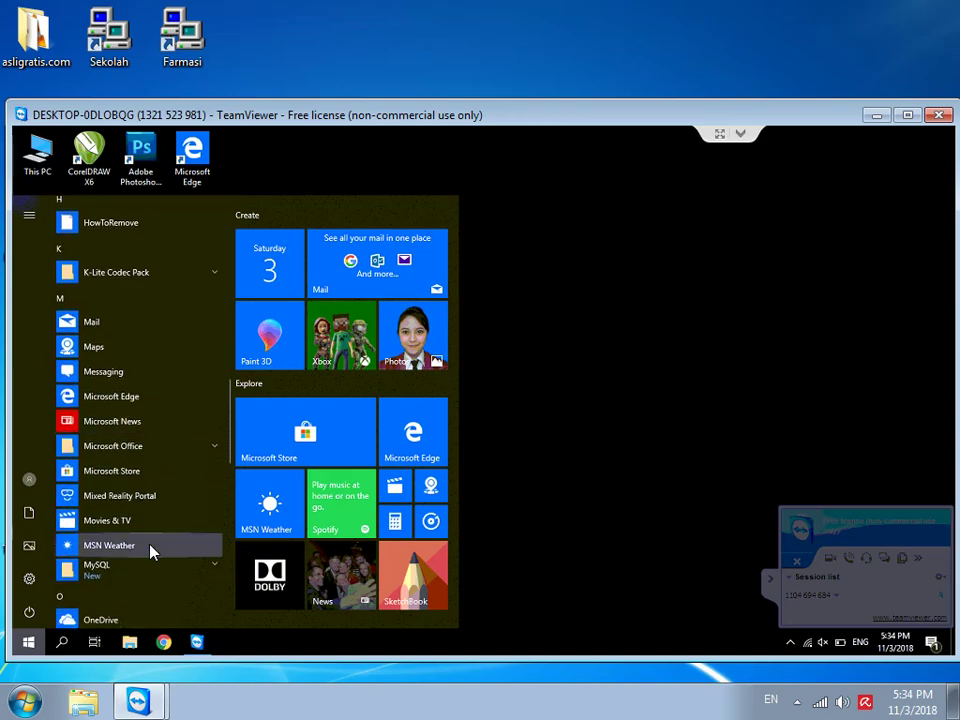
left_click(125, 577)
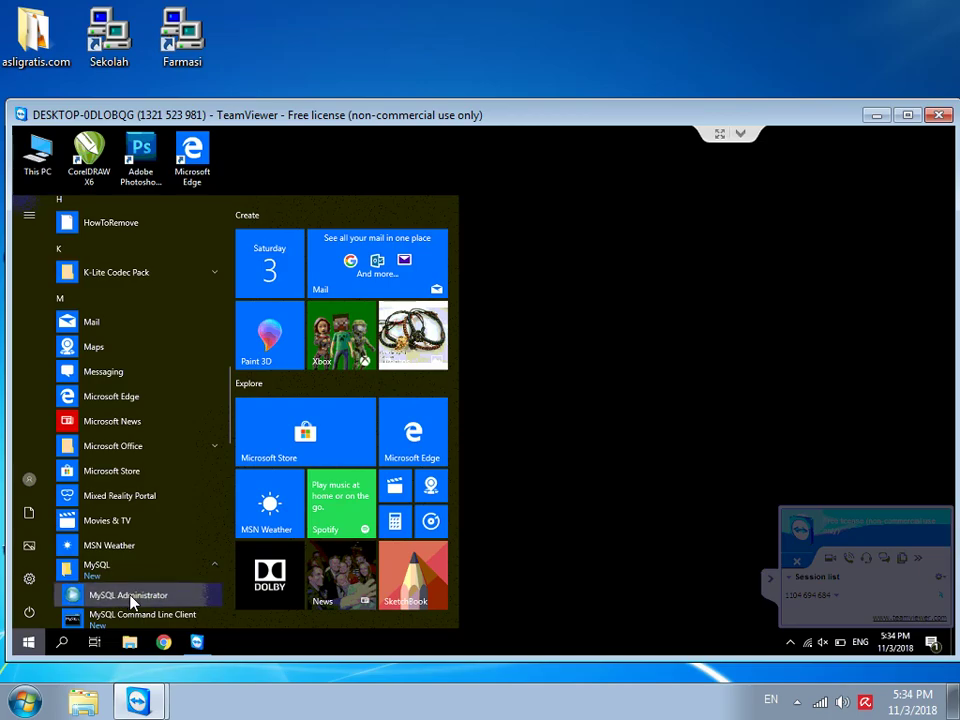
left_click(133, 597)
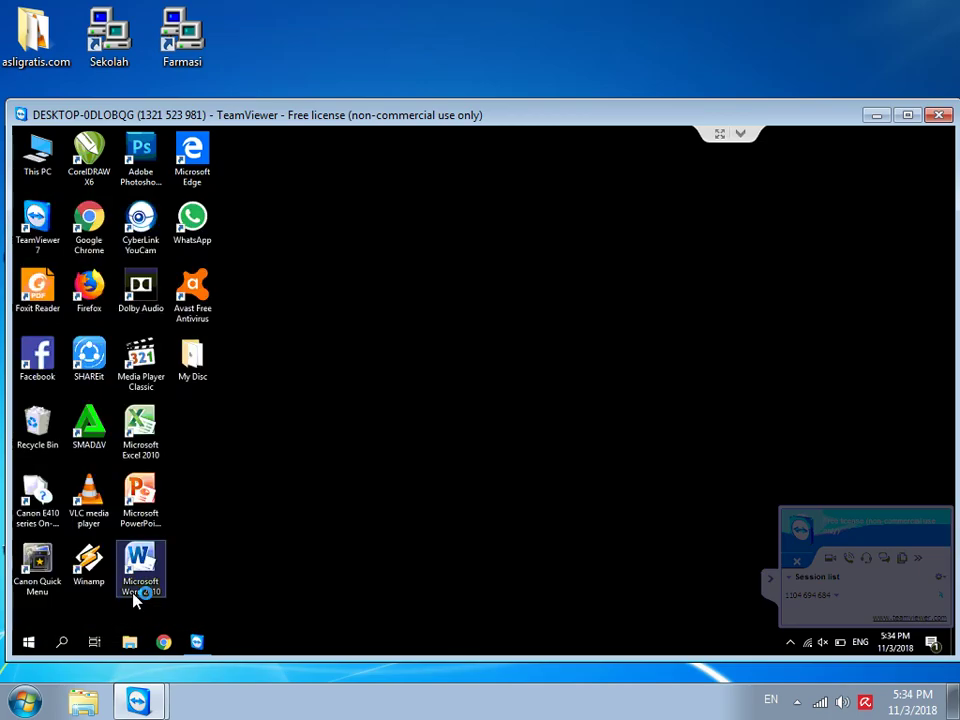
Step: Connect to the localhost server with the root account's password and open the Backup section
left_click(476, 444)
type("r")
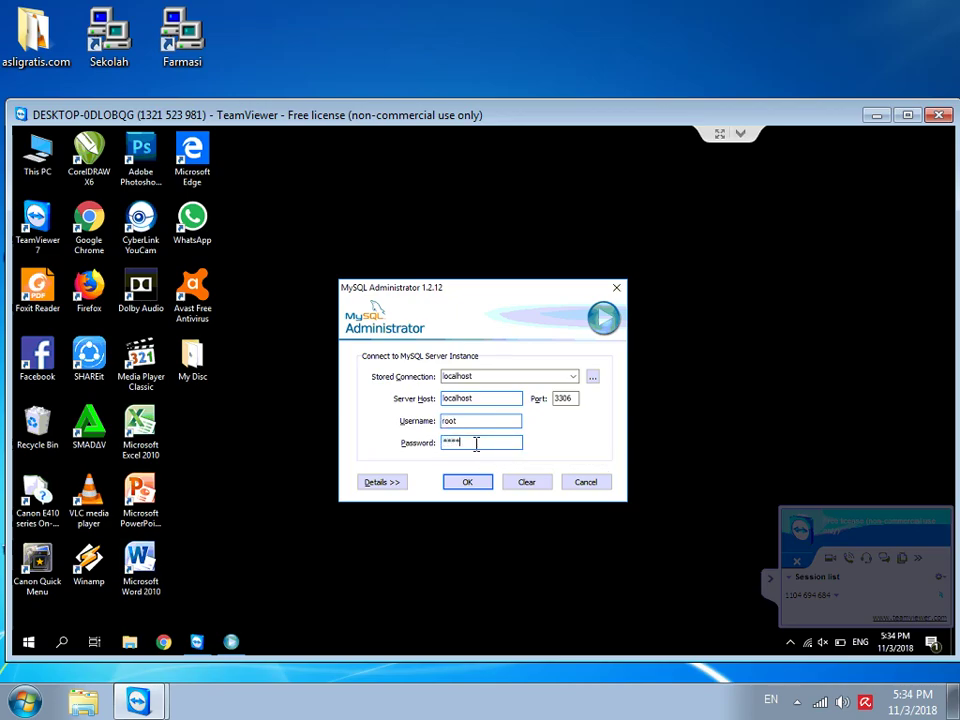
type("oot")
key("Return")
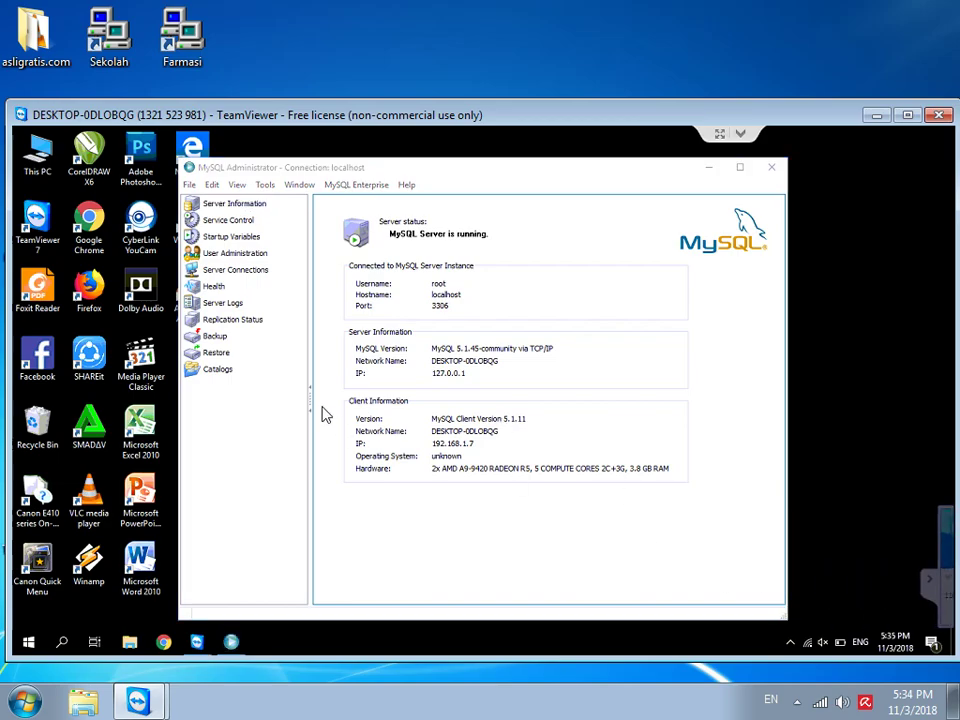
left_click(216, 337)
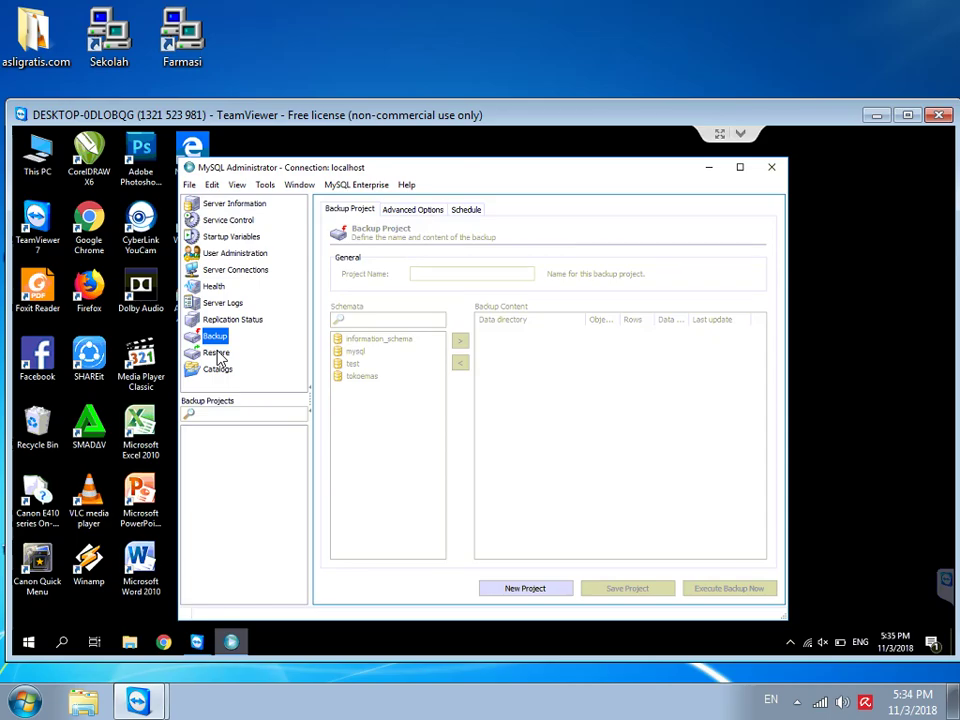
Step: Restore the database from tokoemas.sql and close the finished restore report
left_click(217, 354)
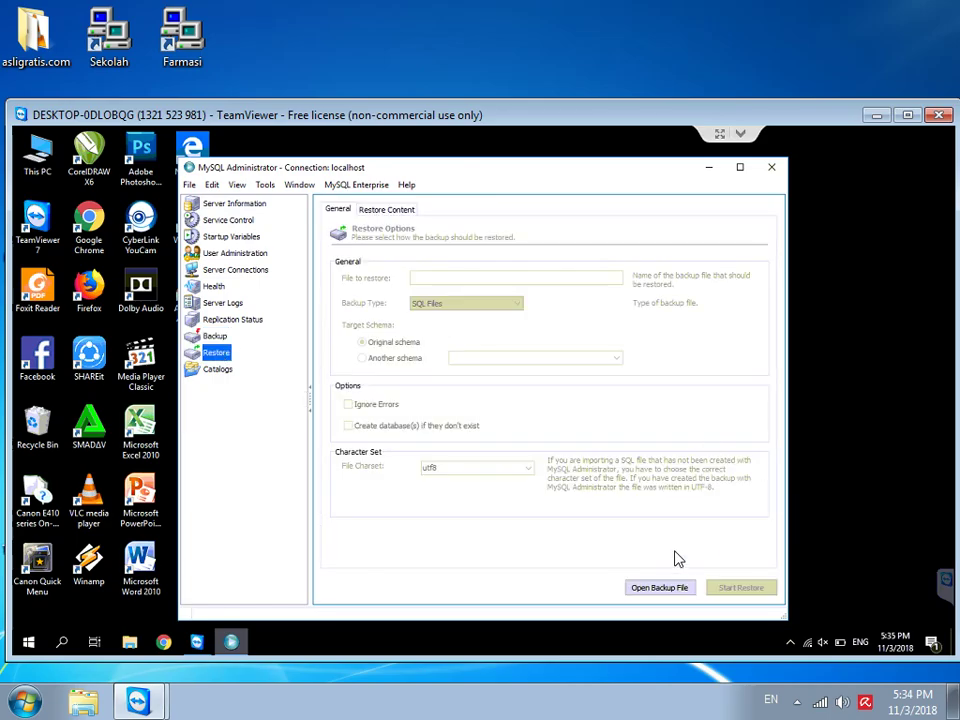
left_click(661, 590)
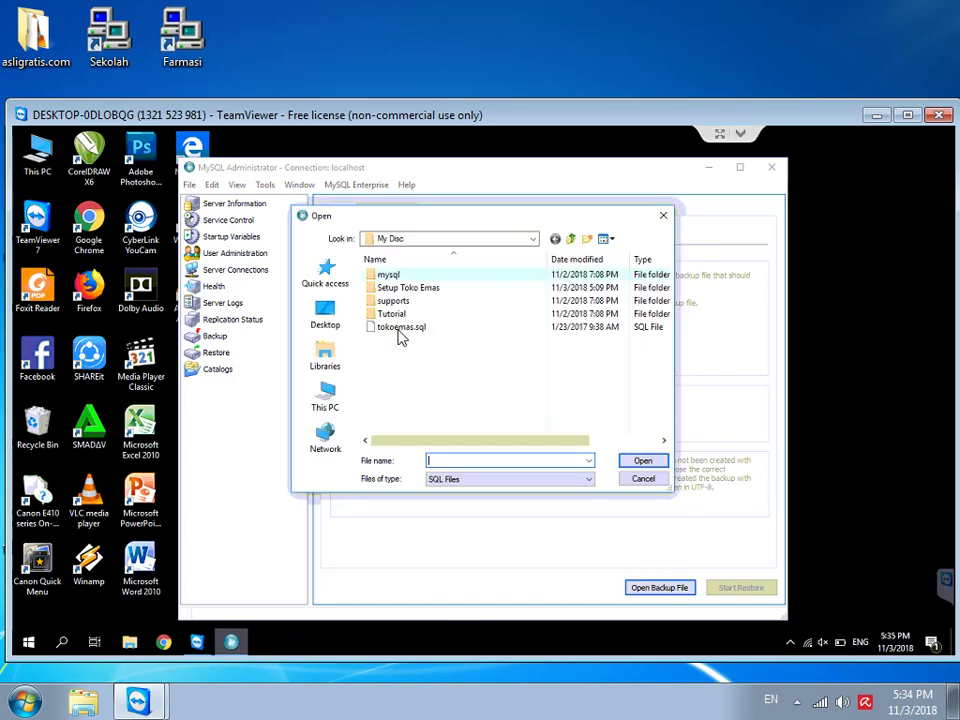
double_click(400, 330)
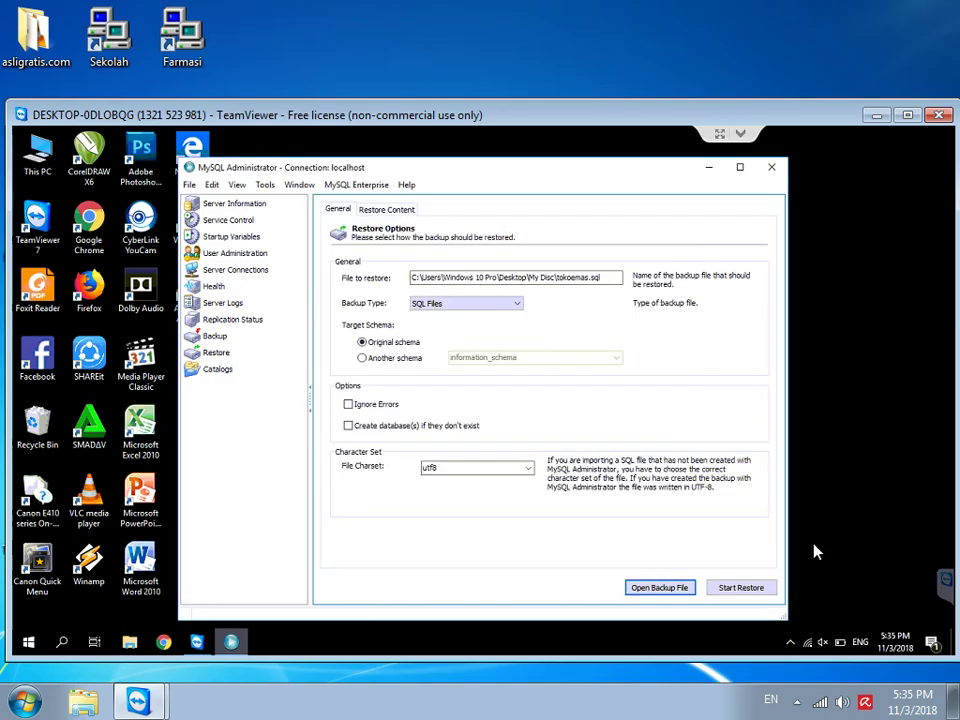
left_click(738, 590)
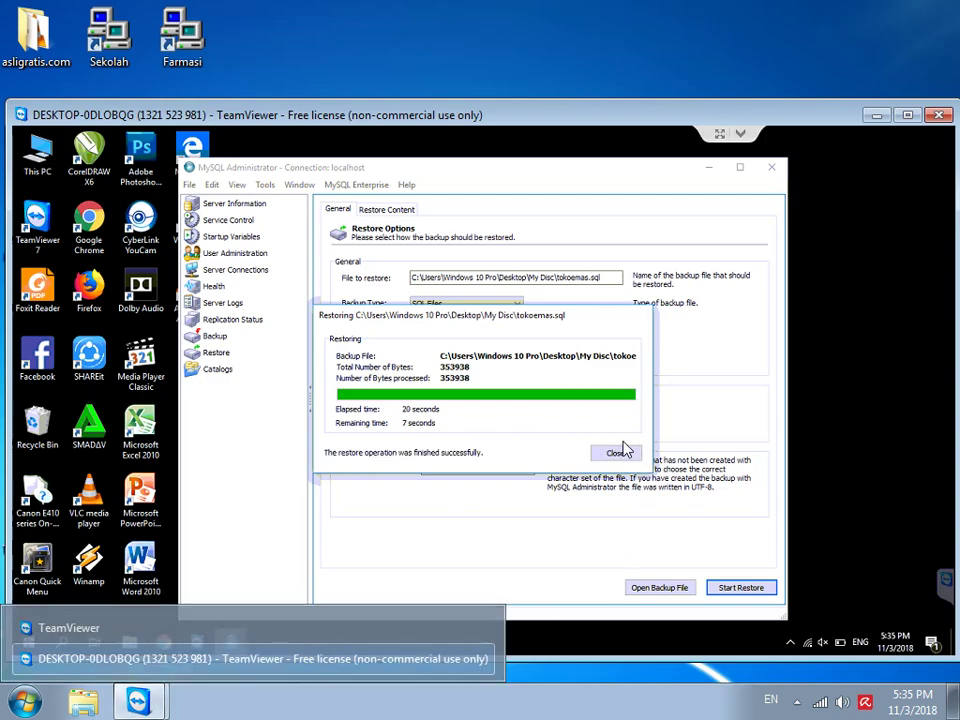
left_click(615, 455)
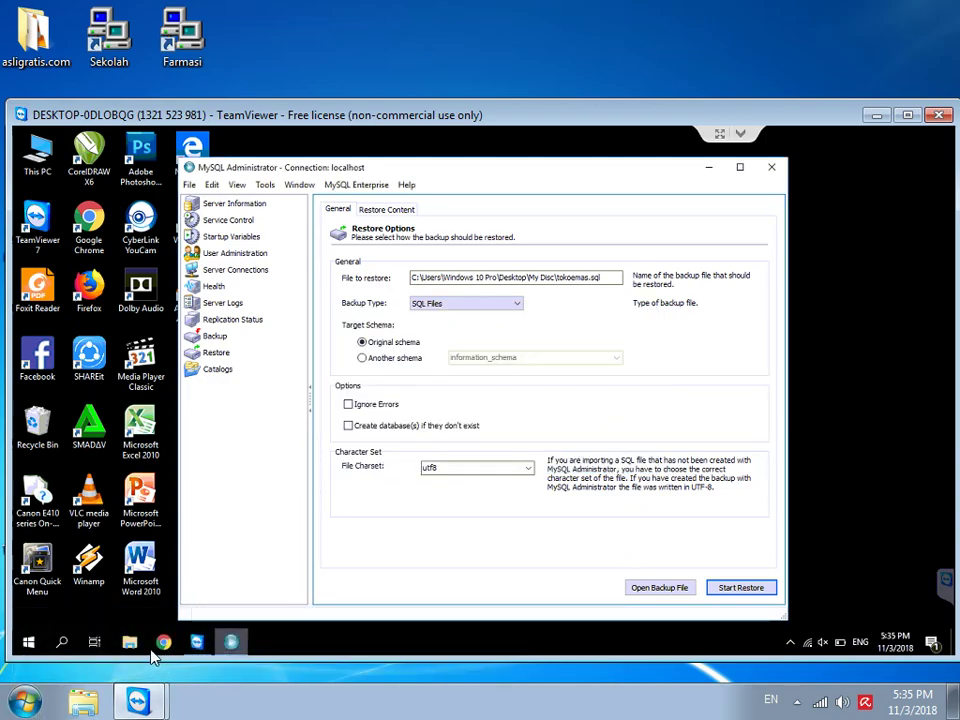
Step: Open File Explorer on DVD RW Drive (F:) My Disc and enter the mysql folder
left_click(131, 648)
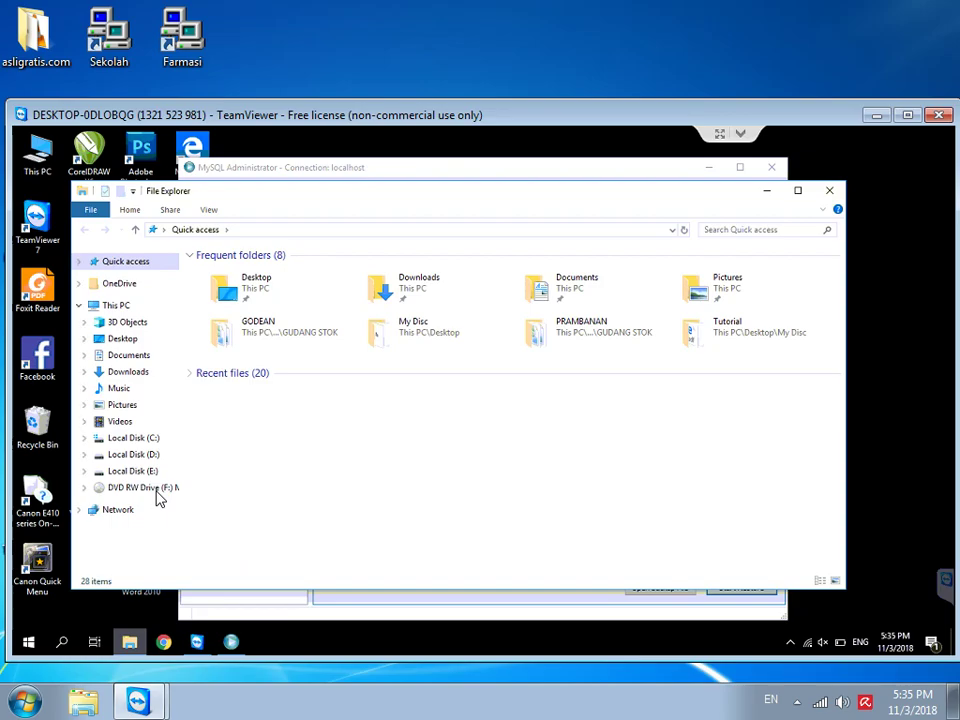
left_click(156, 489)
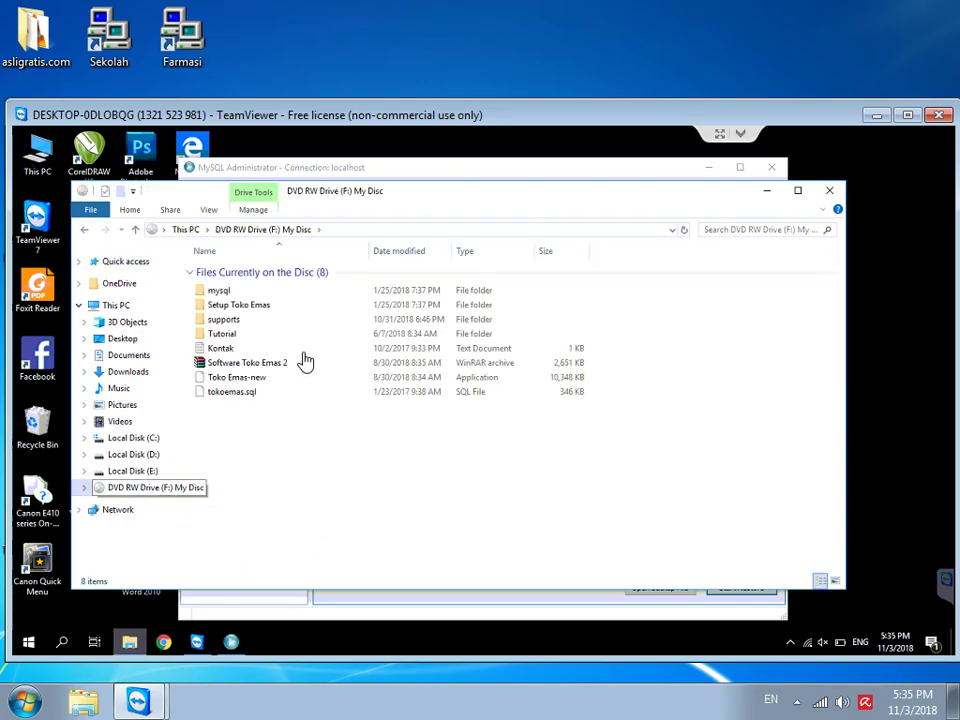
double_click(222, 292)
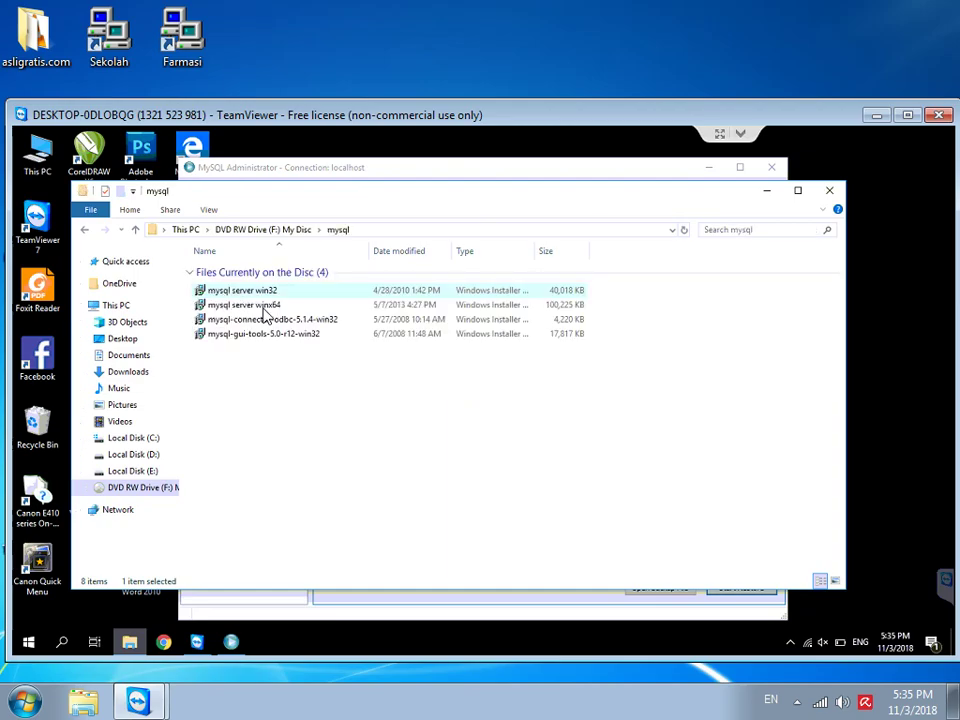
Step: Launch the mysql-connector-odbc installer, cancel it without changes, and return to My Disc
left_click(255, 321)
double_click(257, 322)
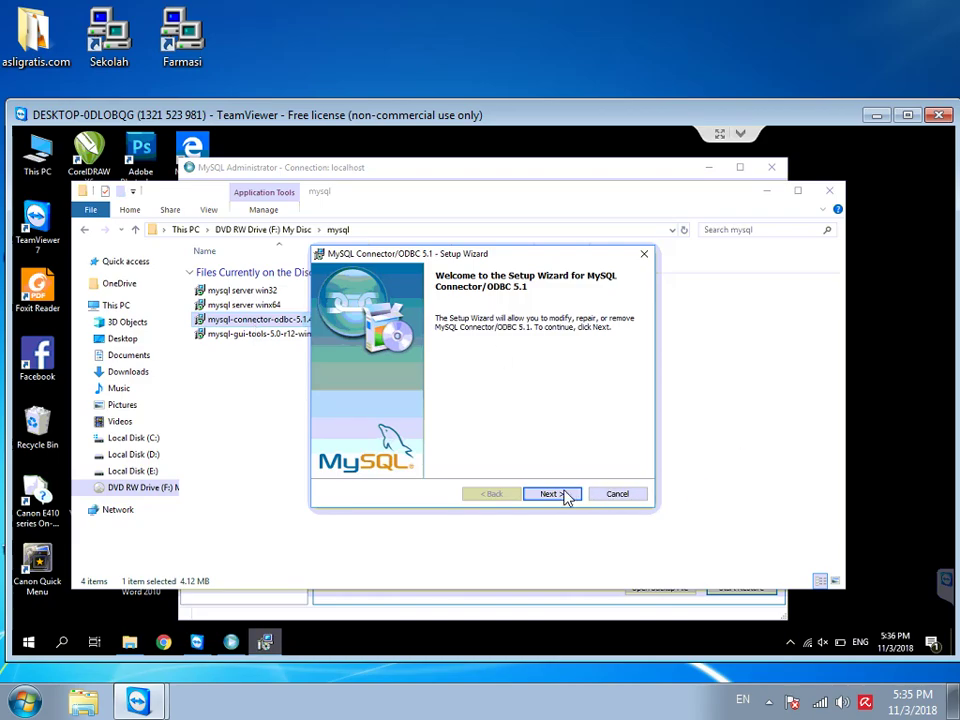
left_click(552, 494)
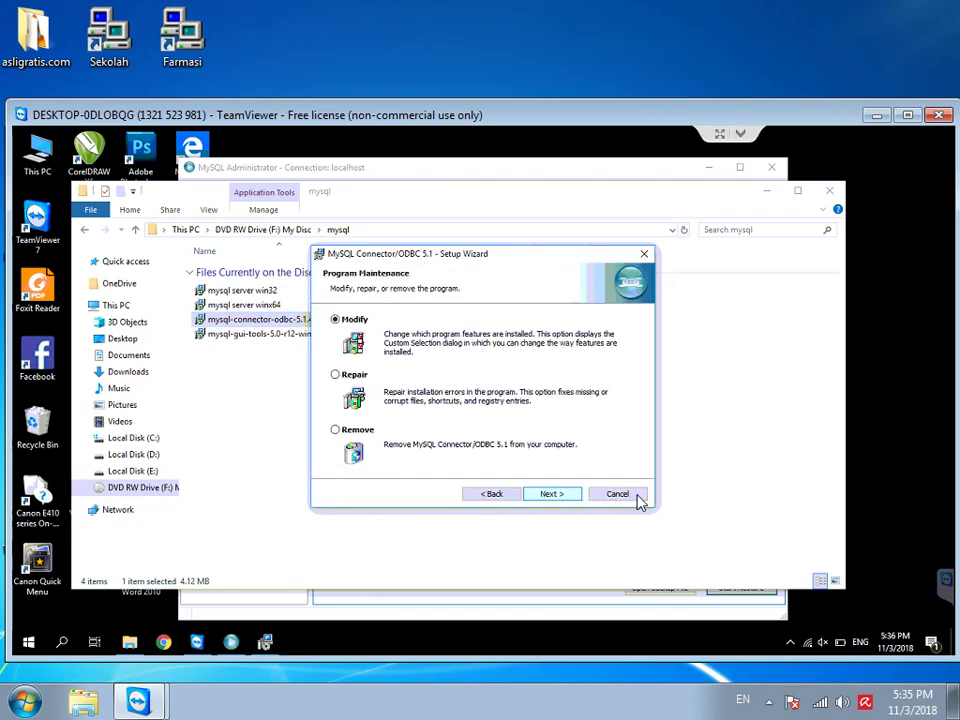
left_click_drag(636, 497, 520, 456)
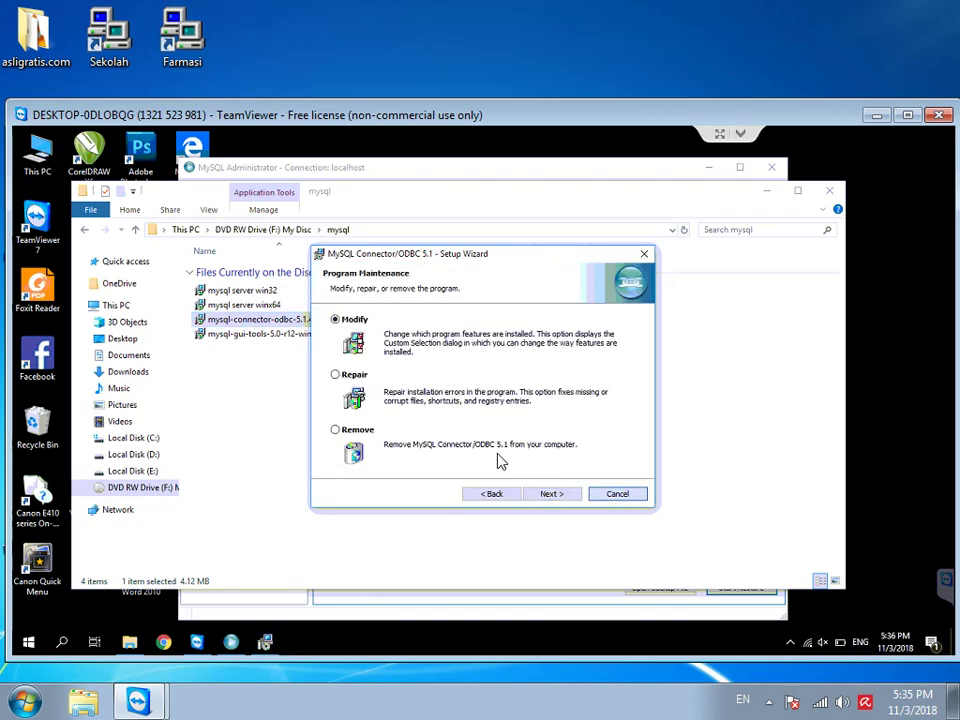
left_click(612, 496)
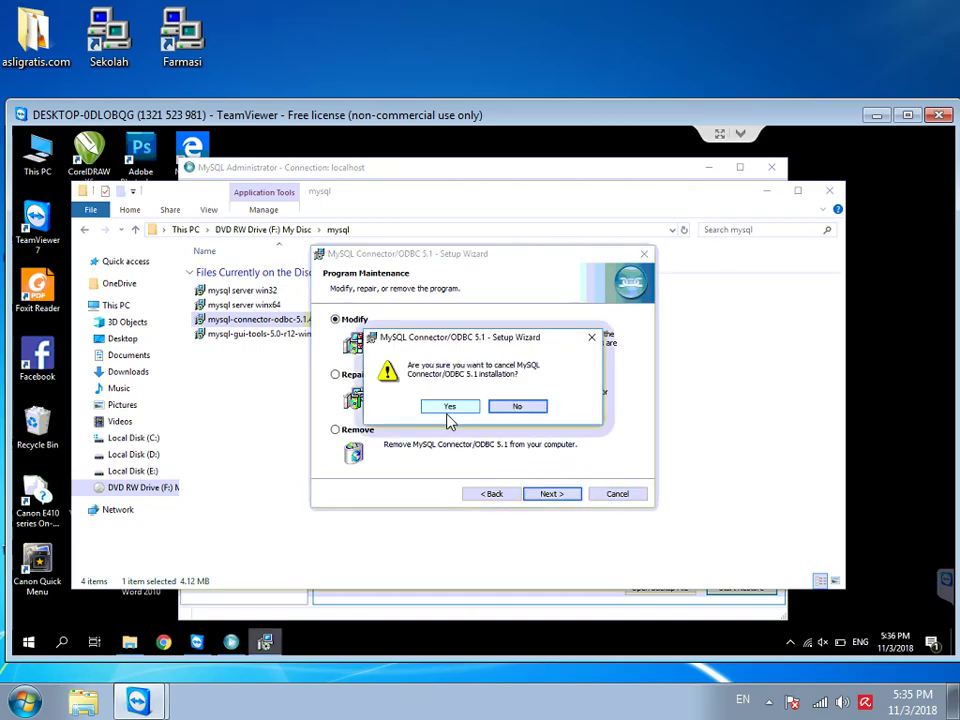
left_click(449, 408)
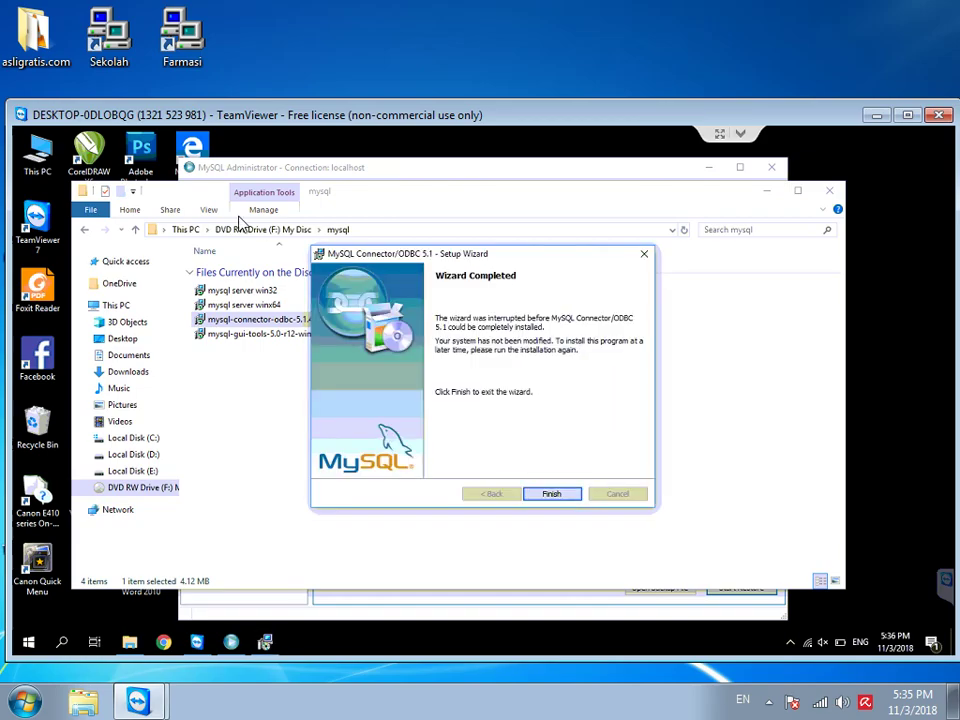
left_click(554, 494)
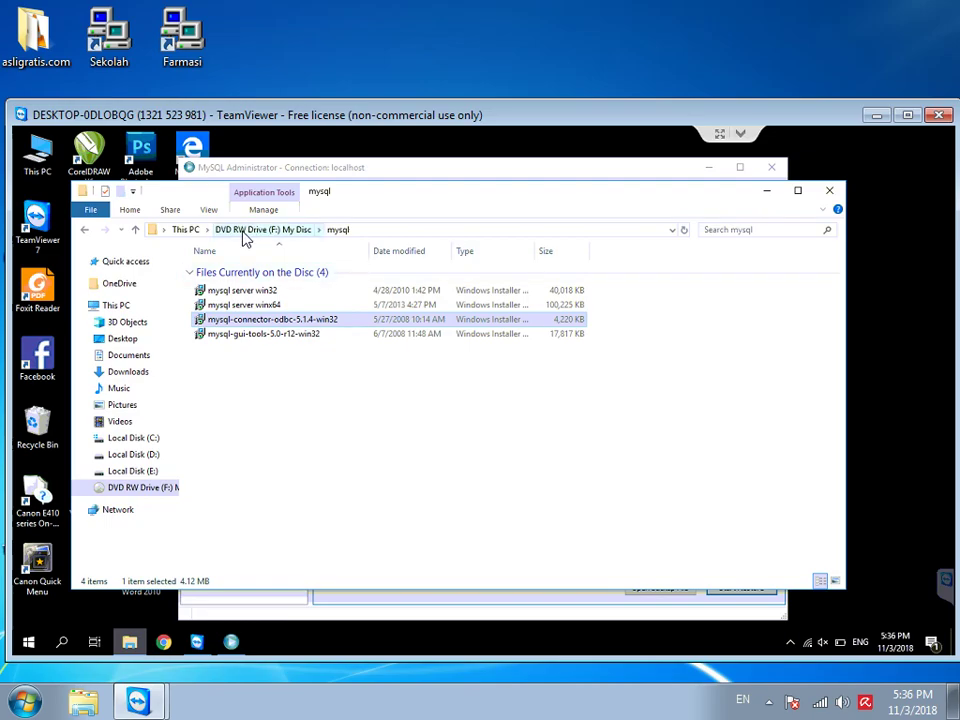
left_click(244, 232)
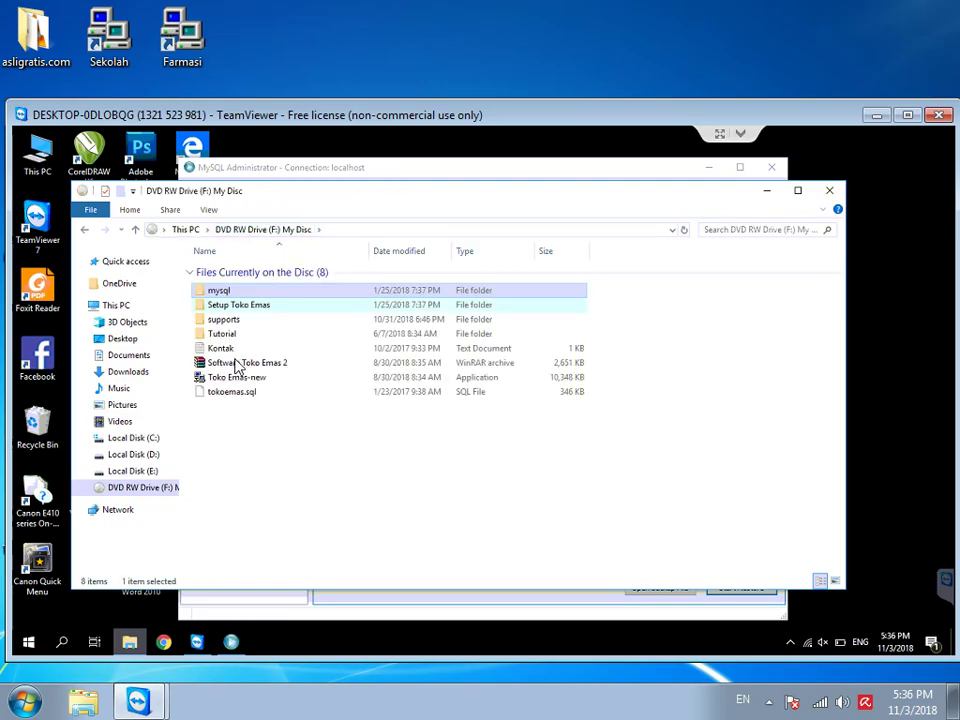
double_click(218, 306)
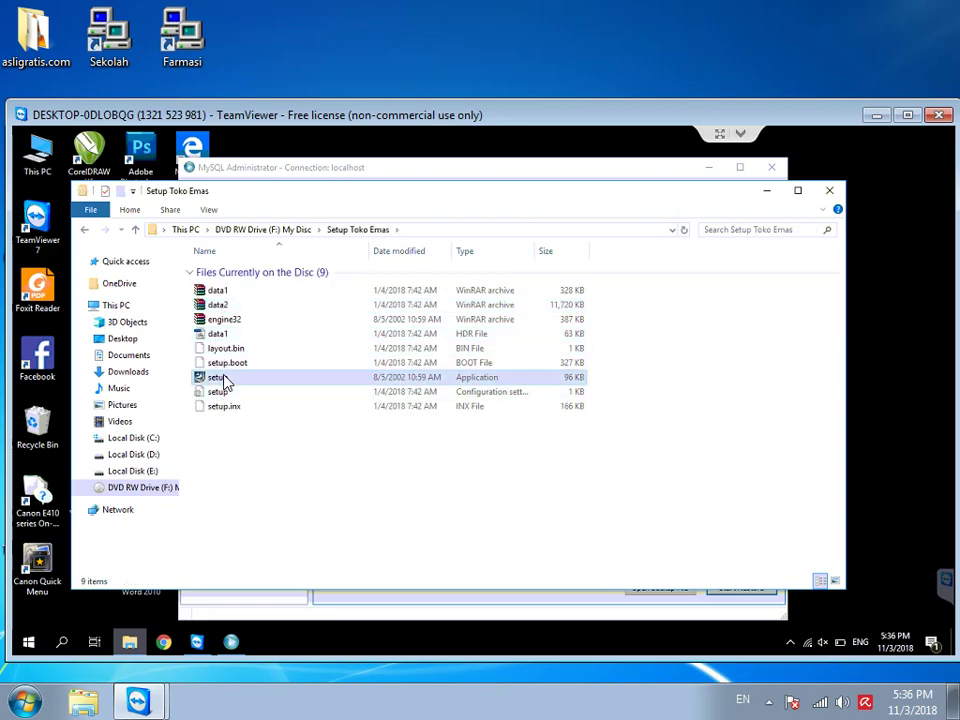
right_click(224, 377)
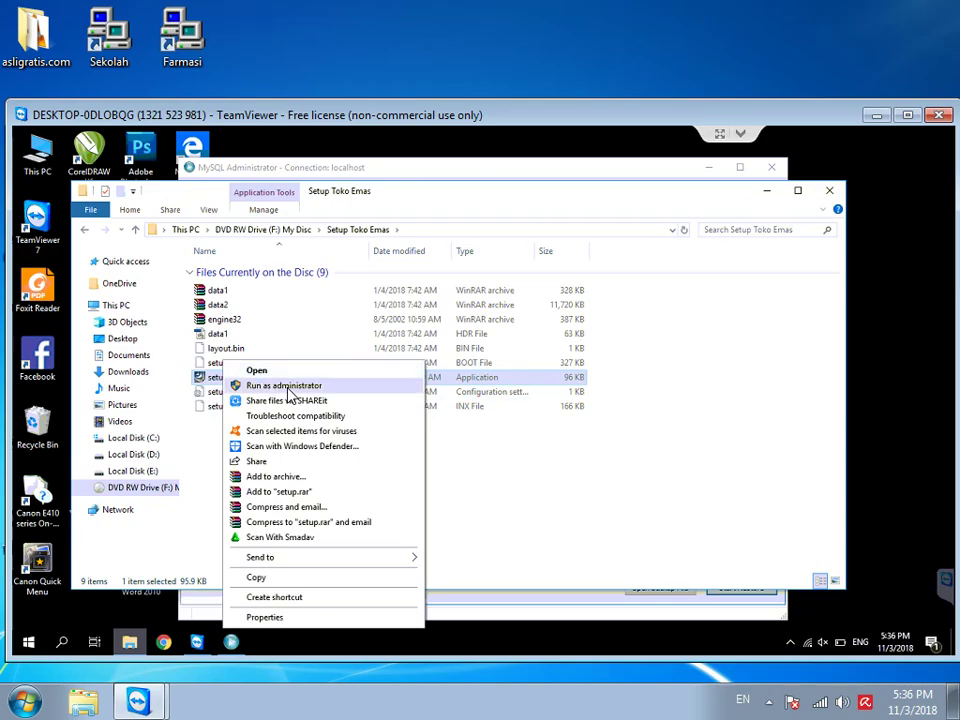
left_click(288, 386)
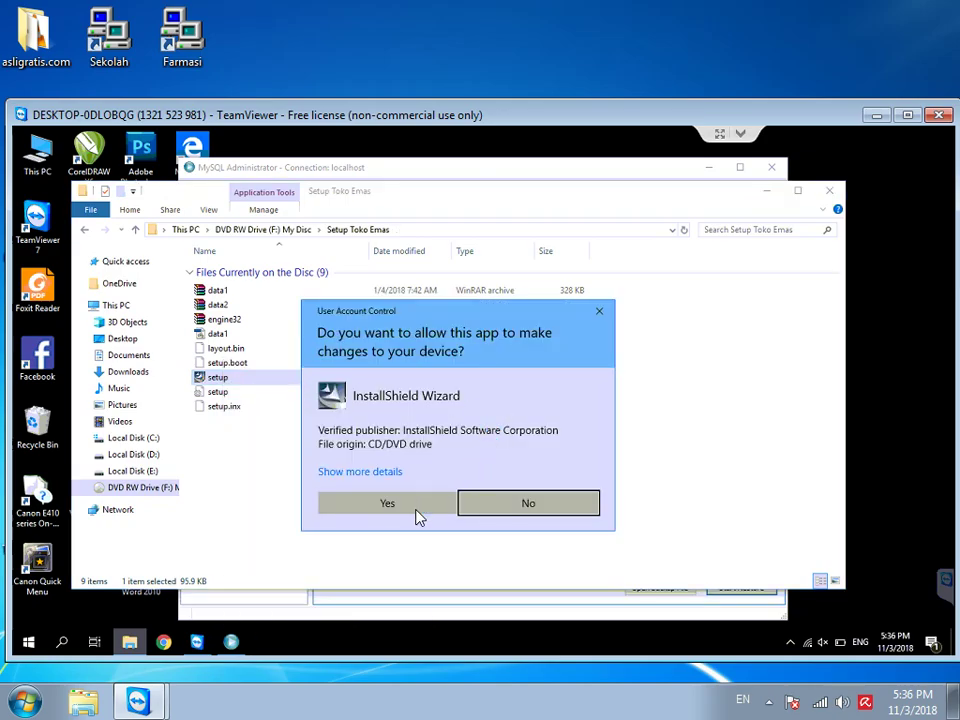
left_click(418, 505)
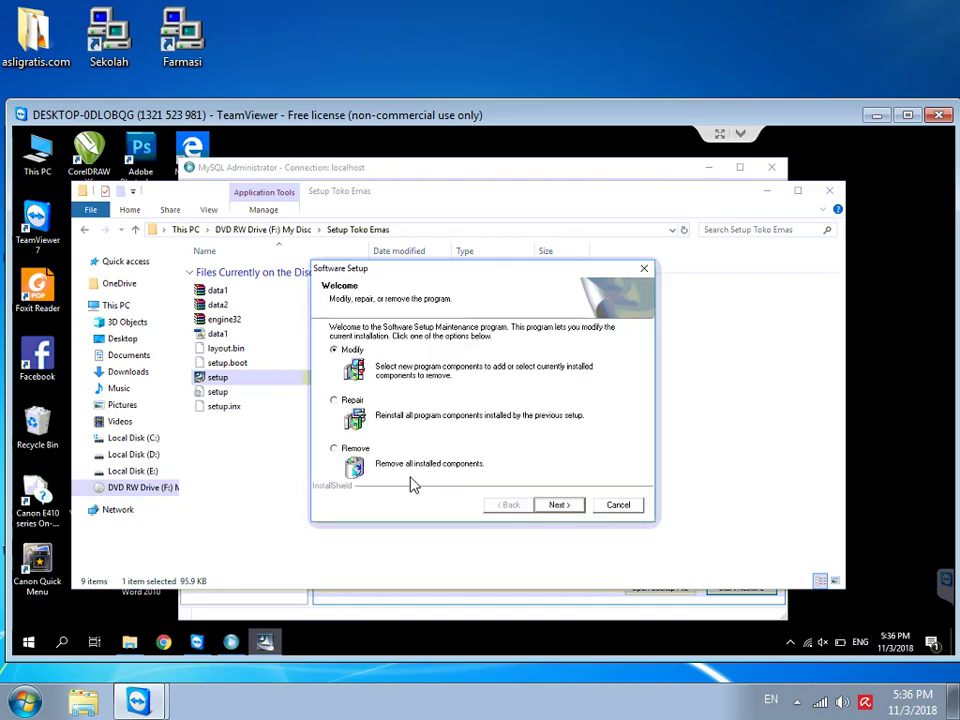
left_click(623, 509)
left_click(482, 433)
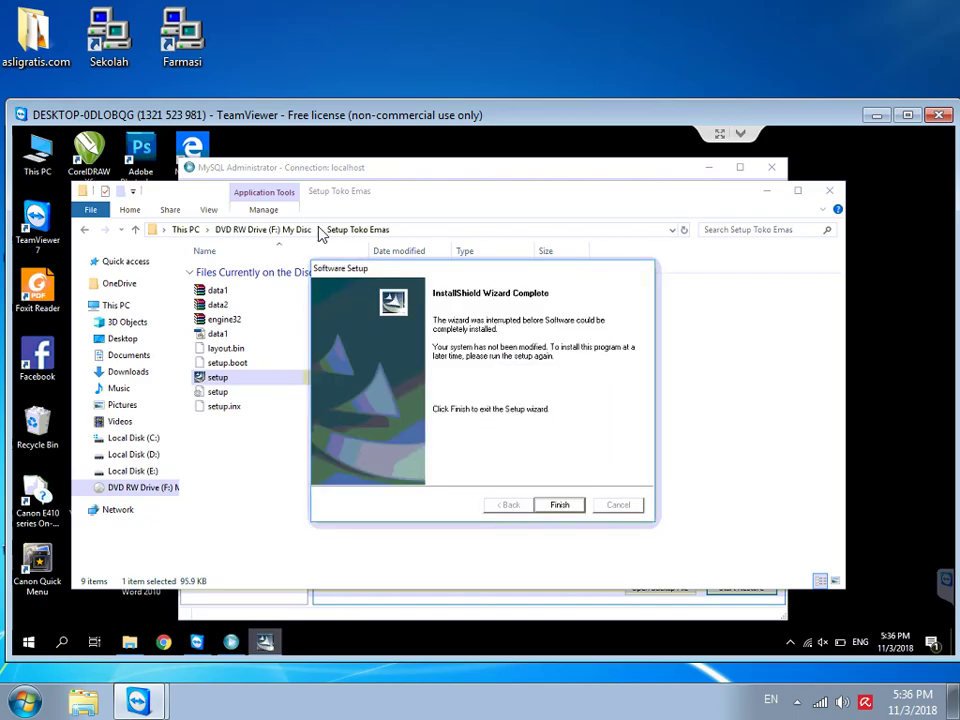
left_click(558, 506)
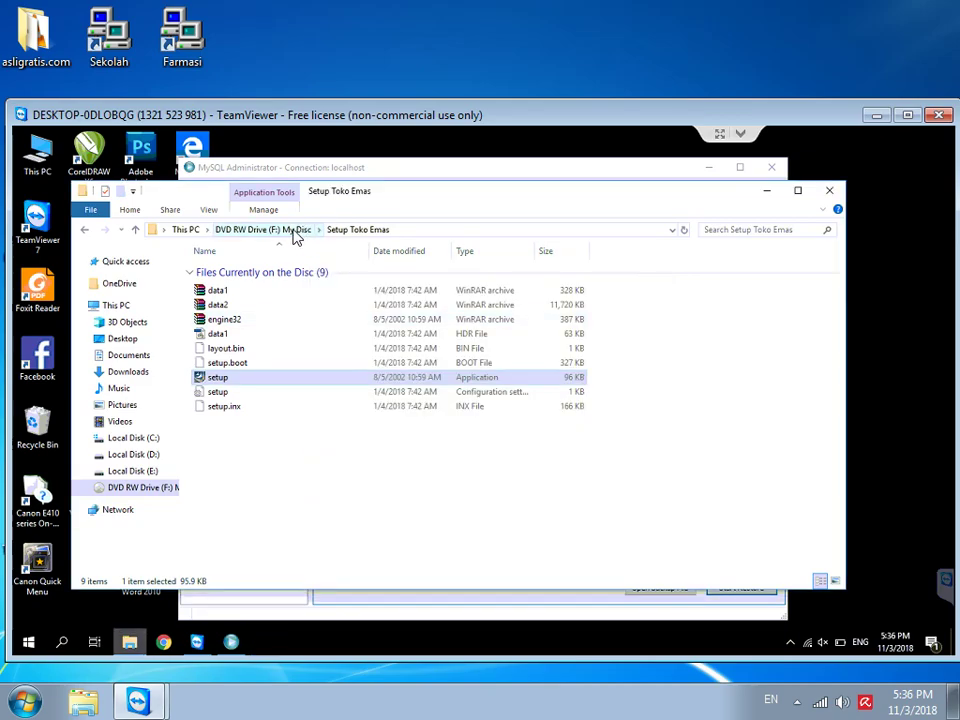
Step: Copy the supports folder and Toko Emas-new program from the disc's top folder
left_click(295, 231)
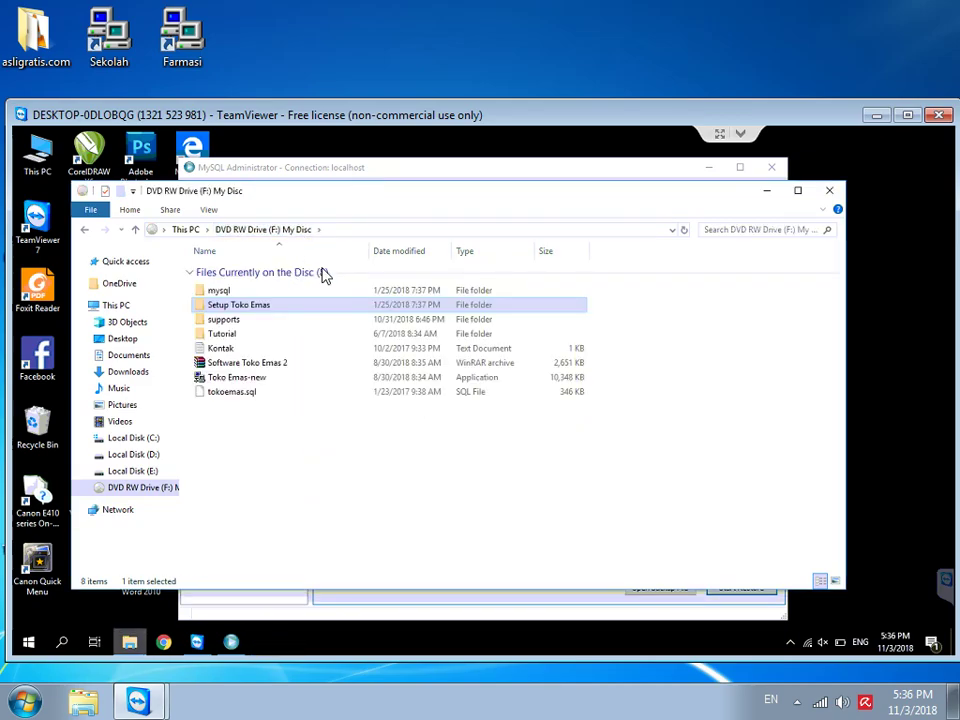
left_click(233, 377)
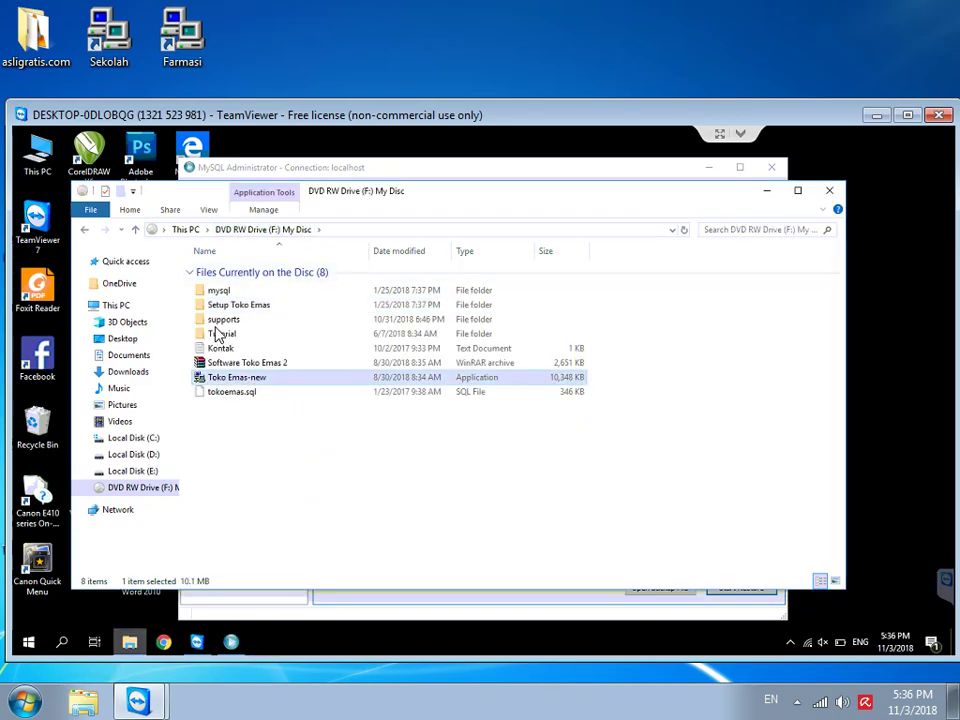
left_click(221, 321, "ctrl")
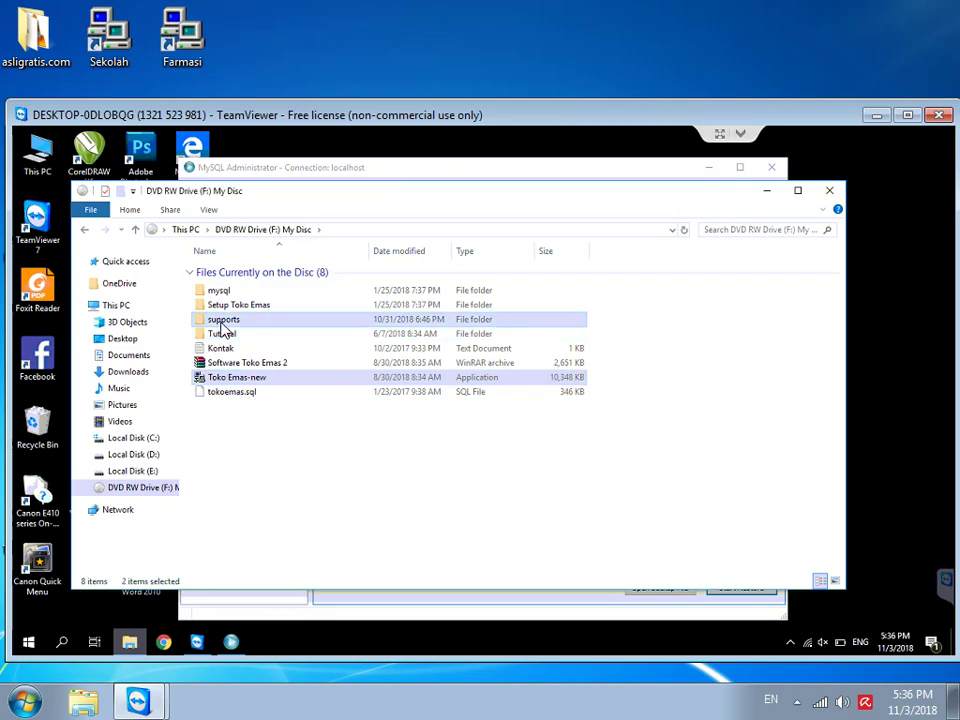
right_click(222, 329)
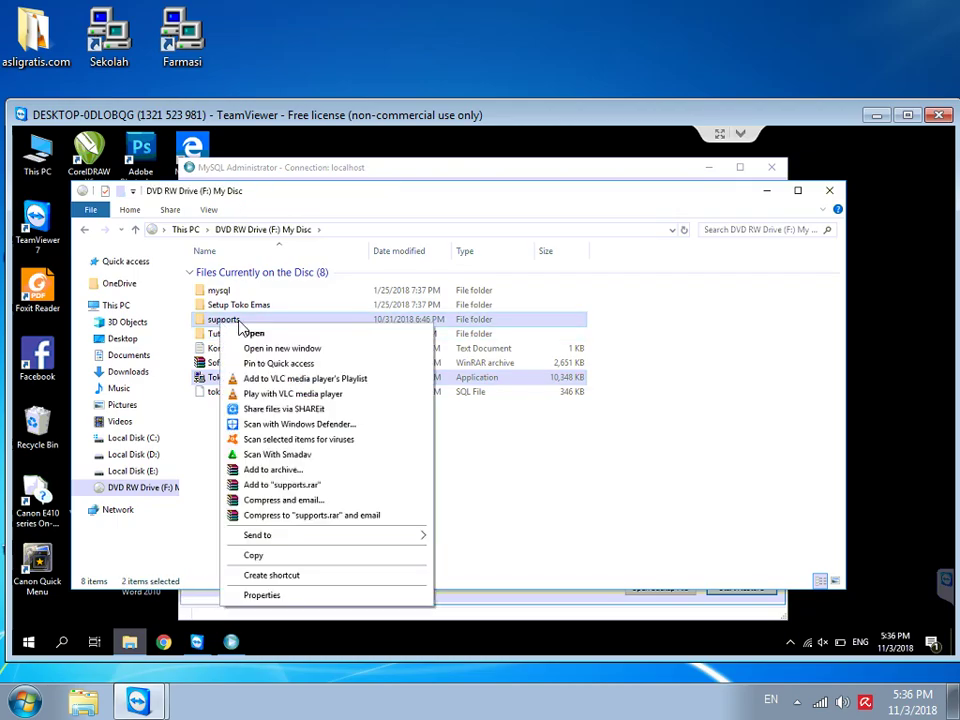
left_click(265, 557)
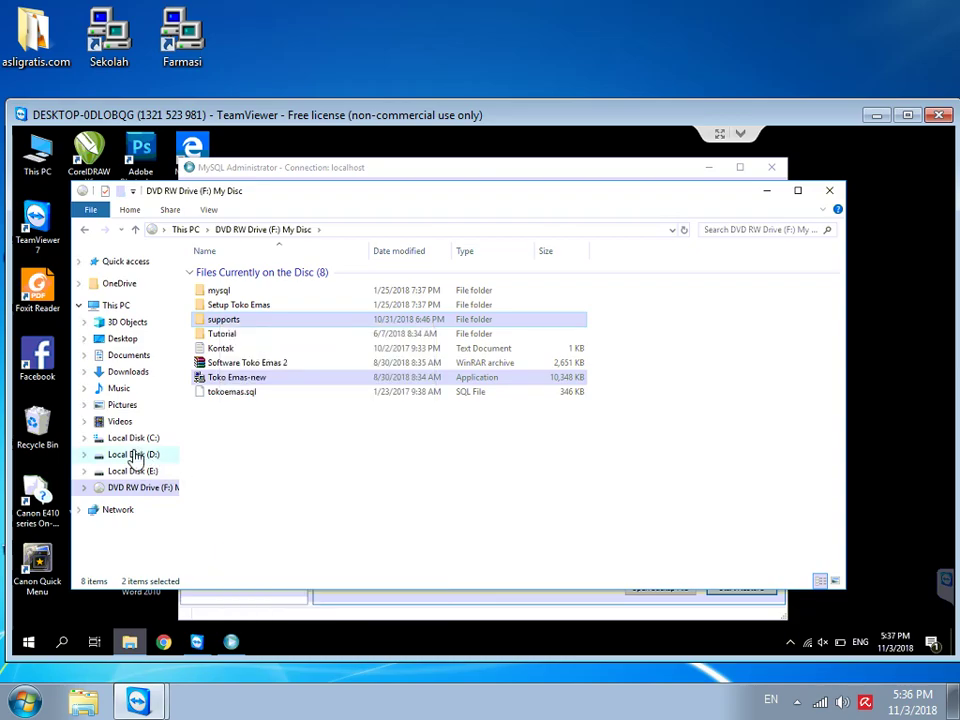
Step: Create a new folder named 'toko emas' on Local Disk (D:) and open it
left_click(133, 456)
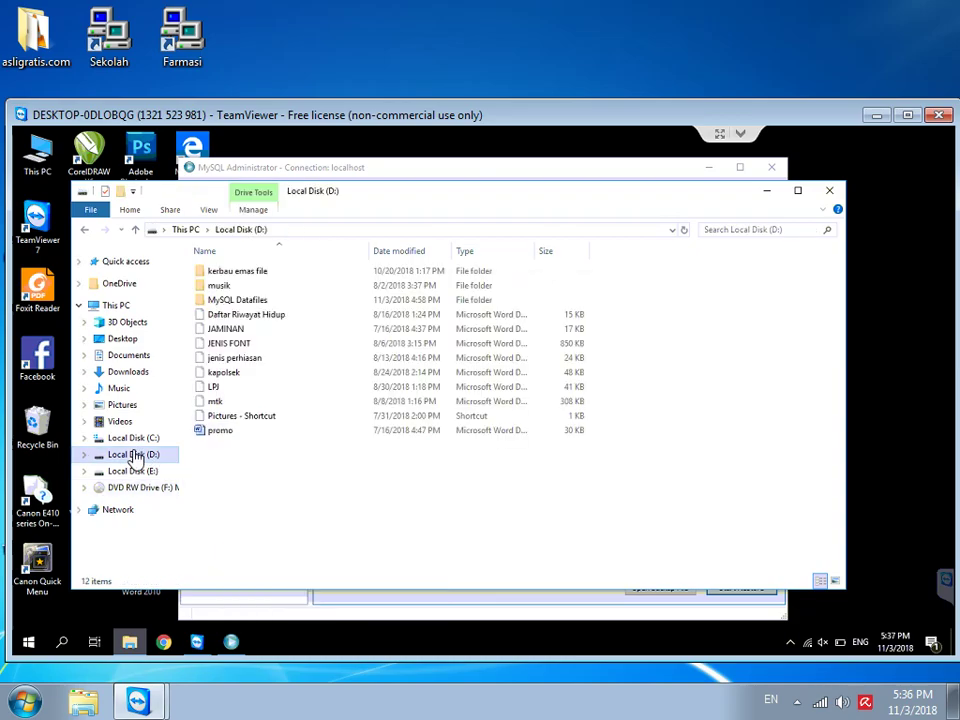
right_click(266, 499)
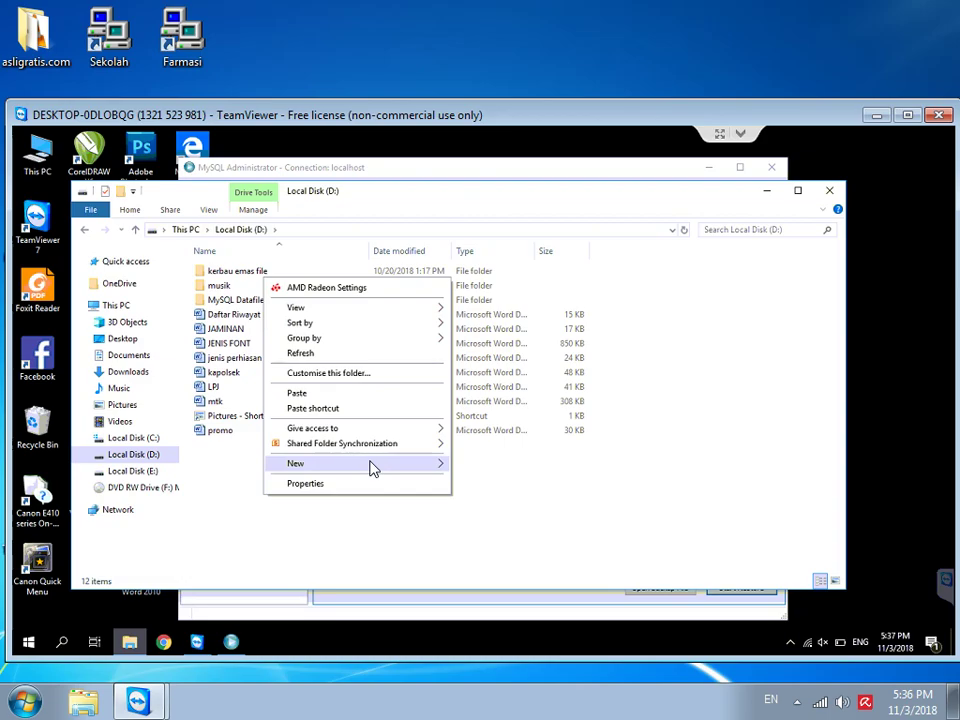
mouse_move(372, 466)
left_click(484, 466)
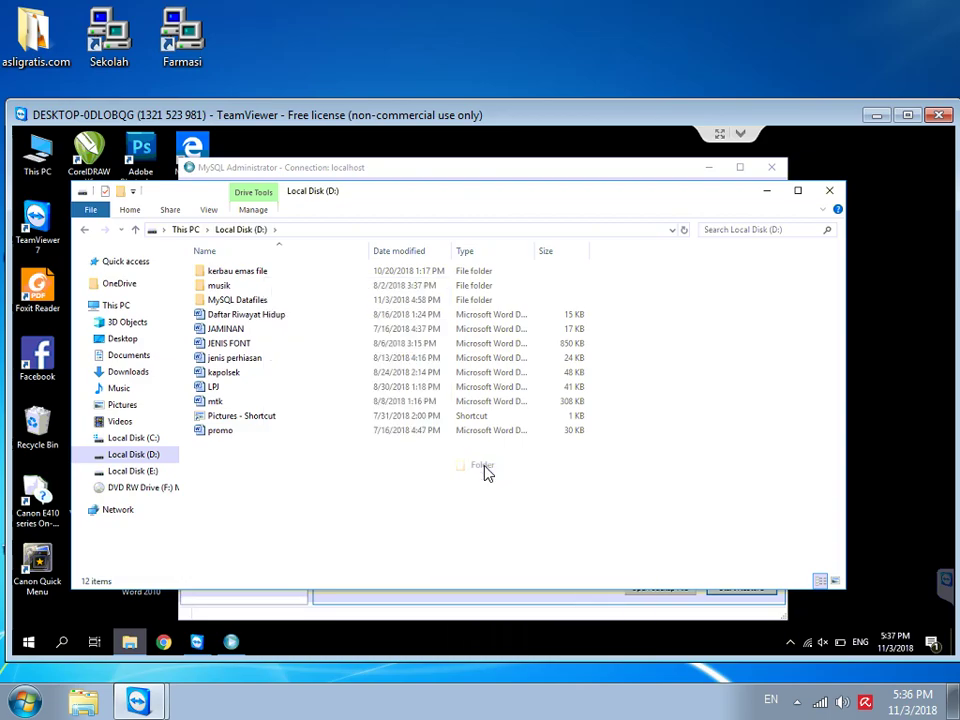
type("toko ")
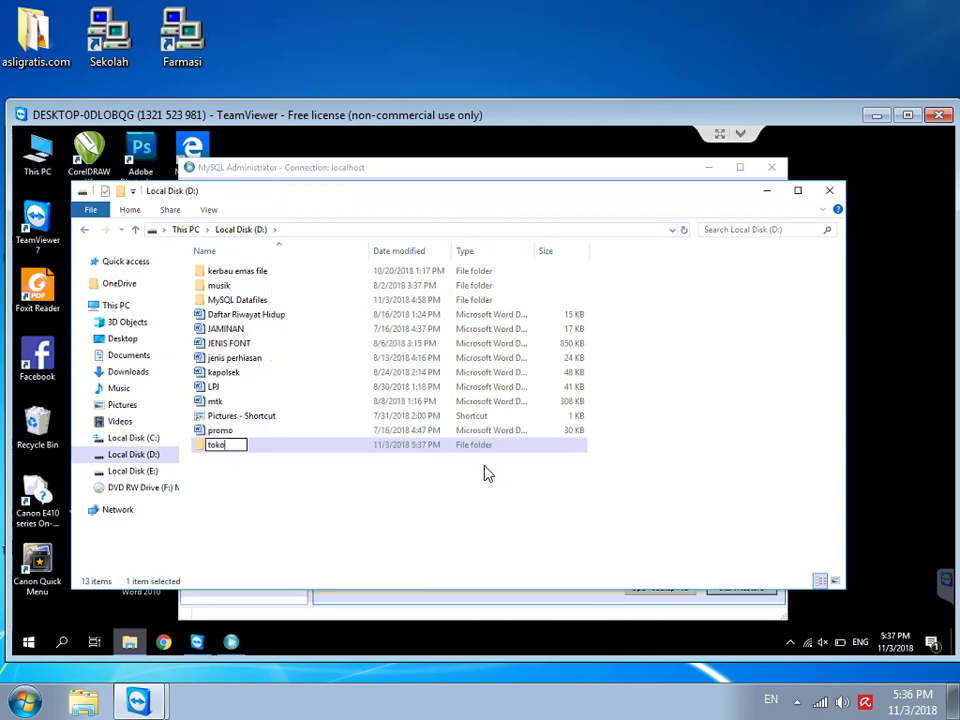
type("emas")
key("Return")
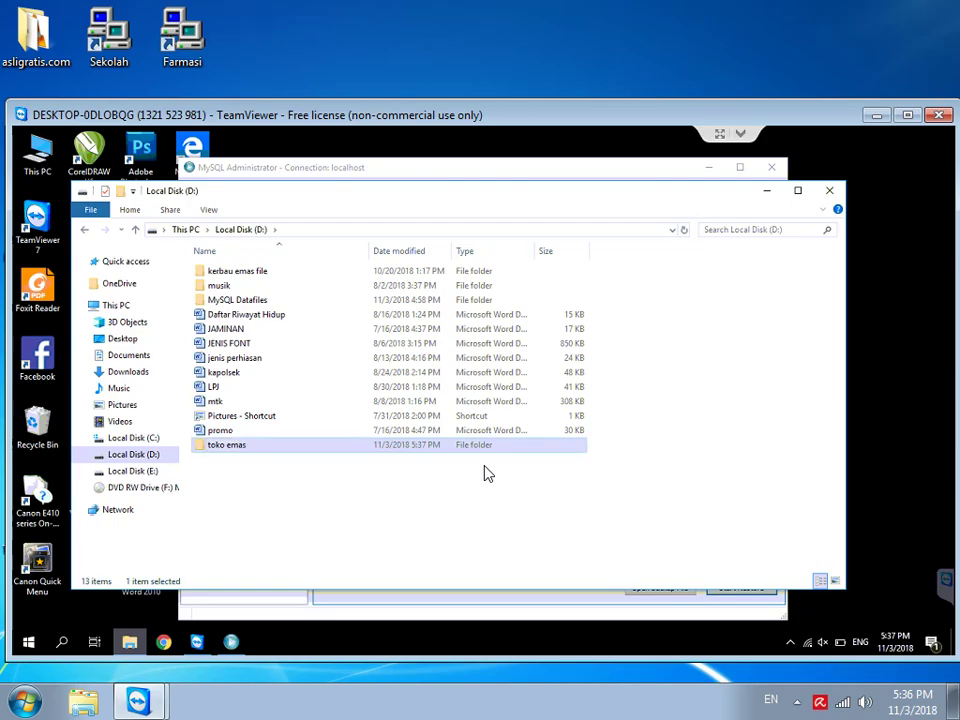
key("Return")
Step: Paste the copied supports folder and Toko Emas-new into toko emas
right_click(273, 346)
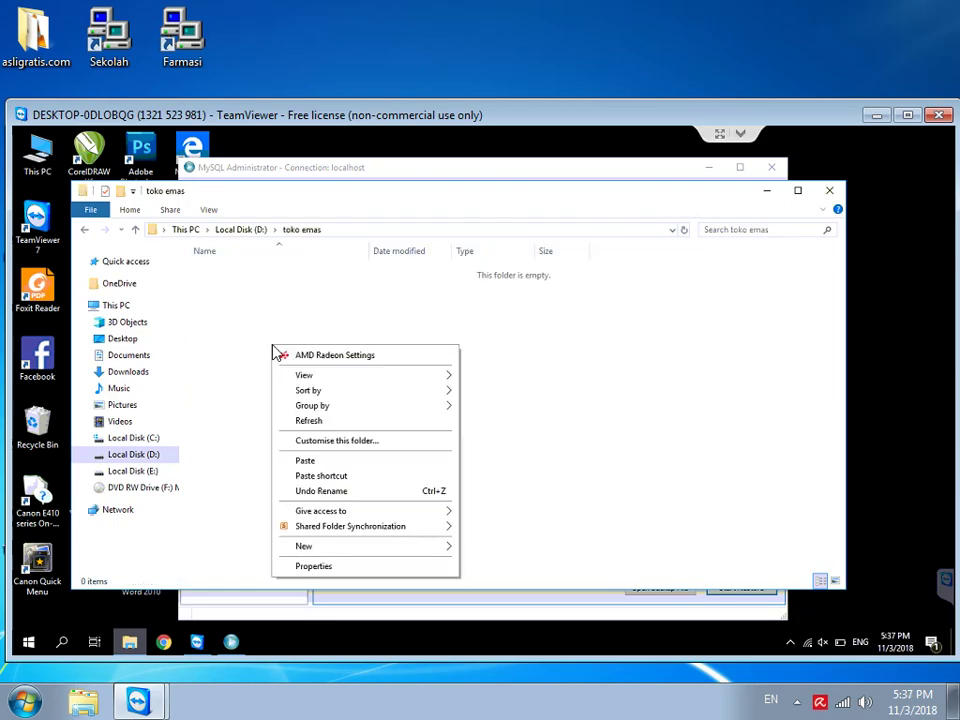
left_click(338, 464)
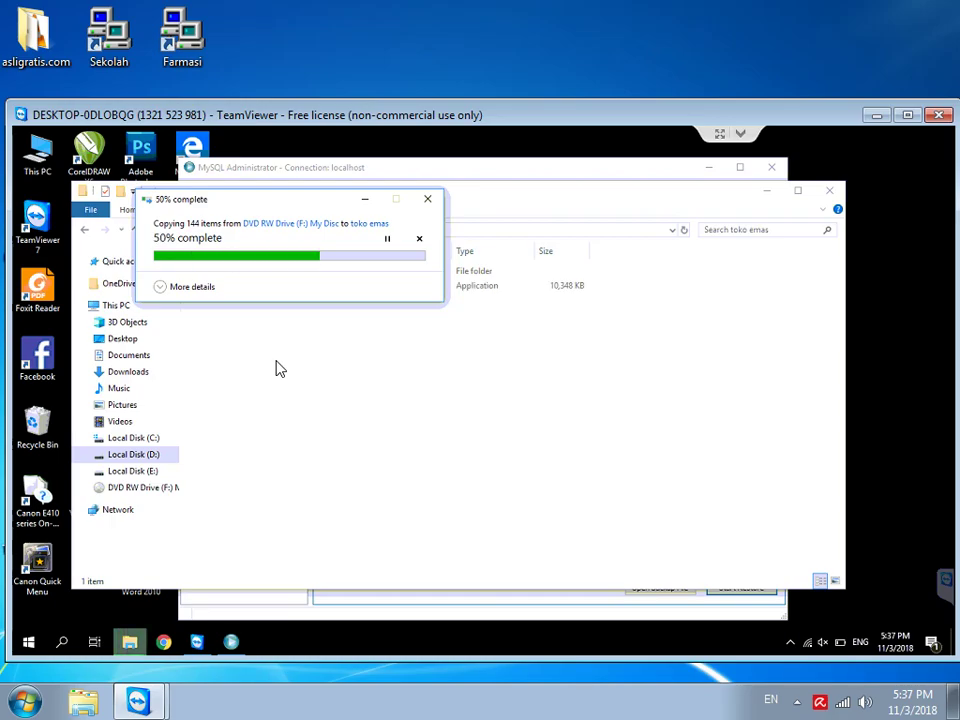
left_click(280, 344)
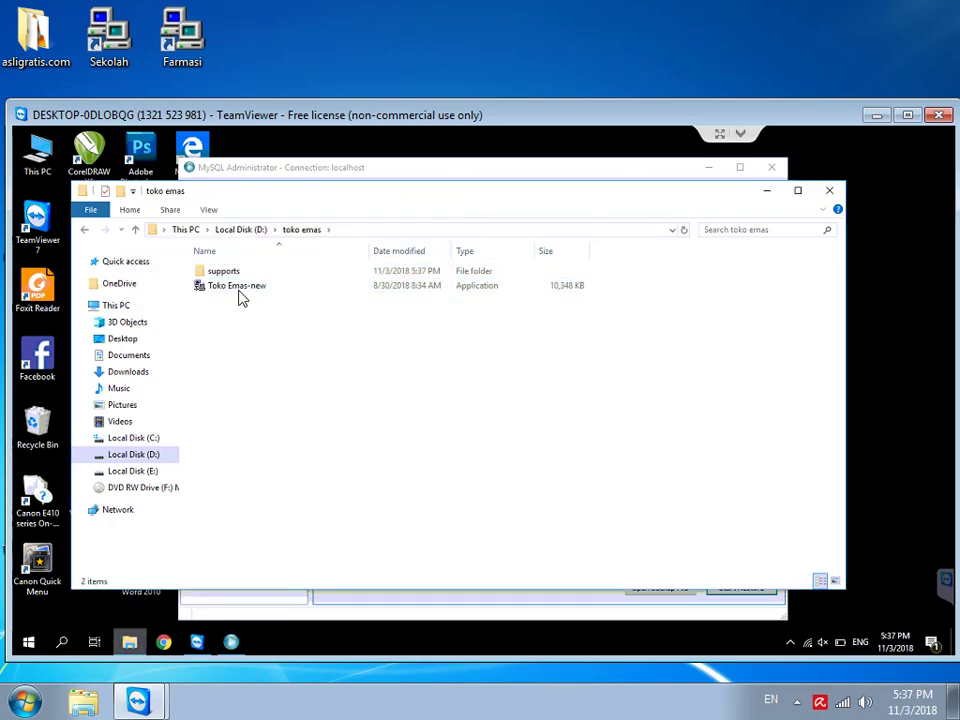
Step: Launch Toko Emas-new and close its database connection options unchanged
double_click(238, 287)
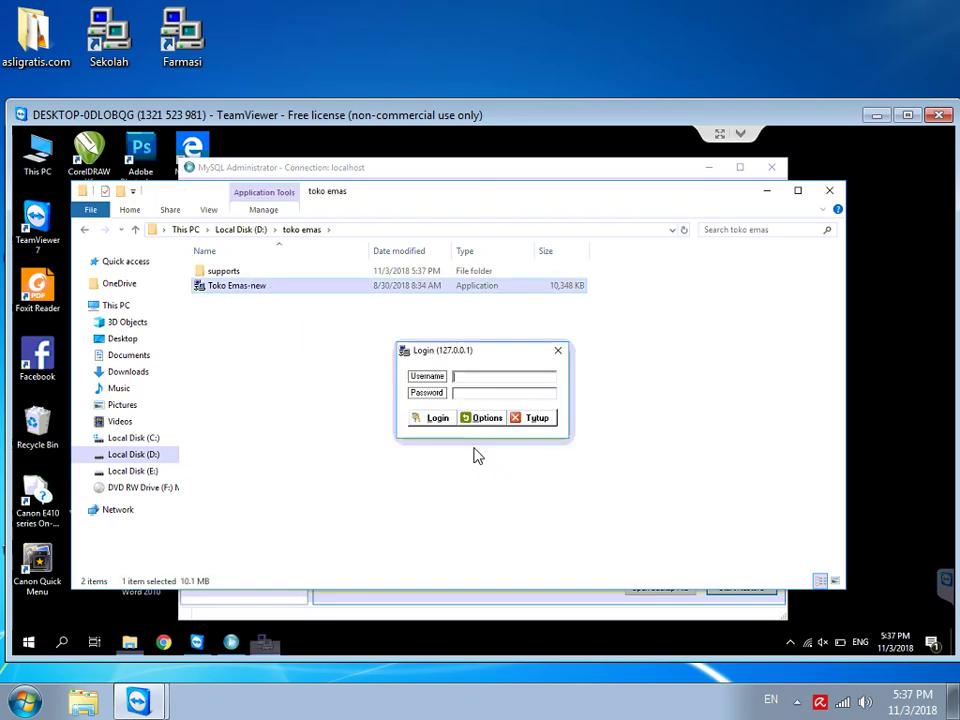
left_click(484, 420)
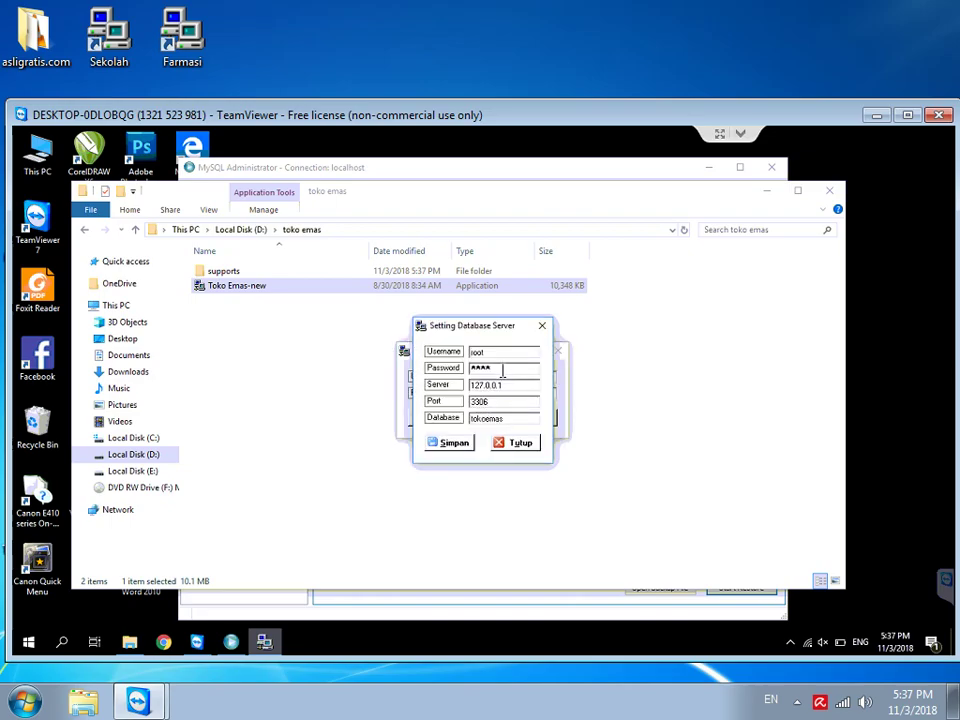
left_click(510, 446)
Step: Sign in to Toko Emas with the administrator username and password
left_click(463, 377)
type("admin")
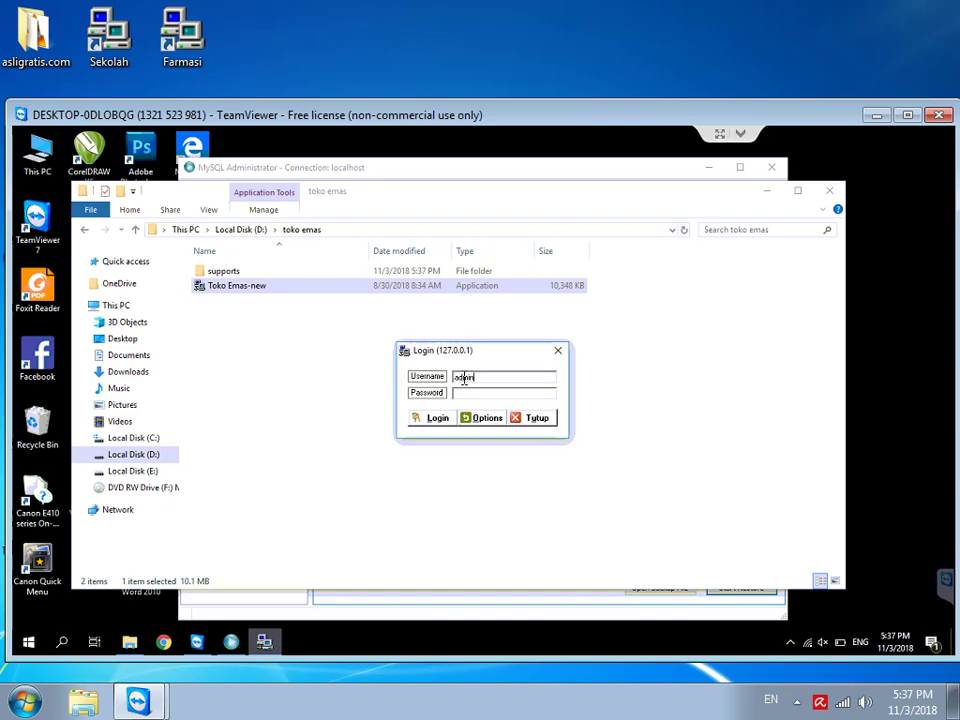
key("Tab")
type("admin")
key("Tab")
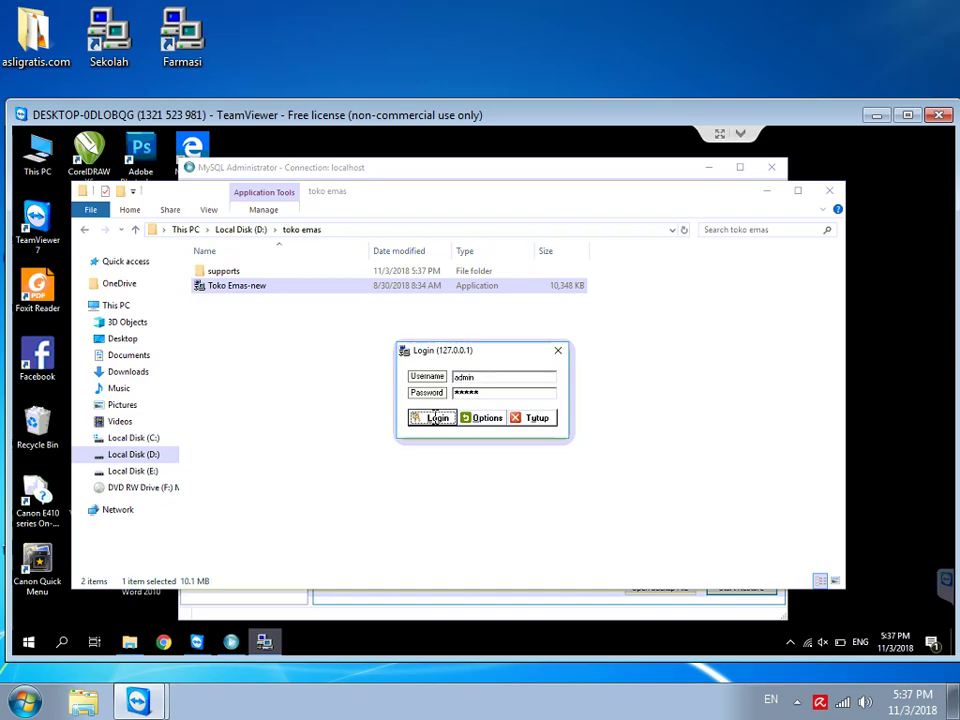
left_click(434, 418)
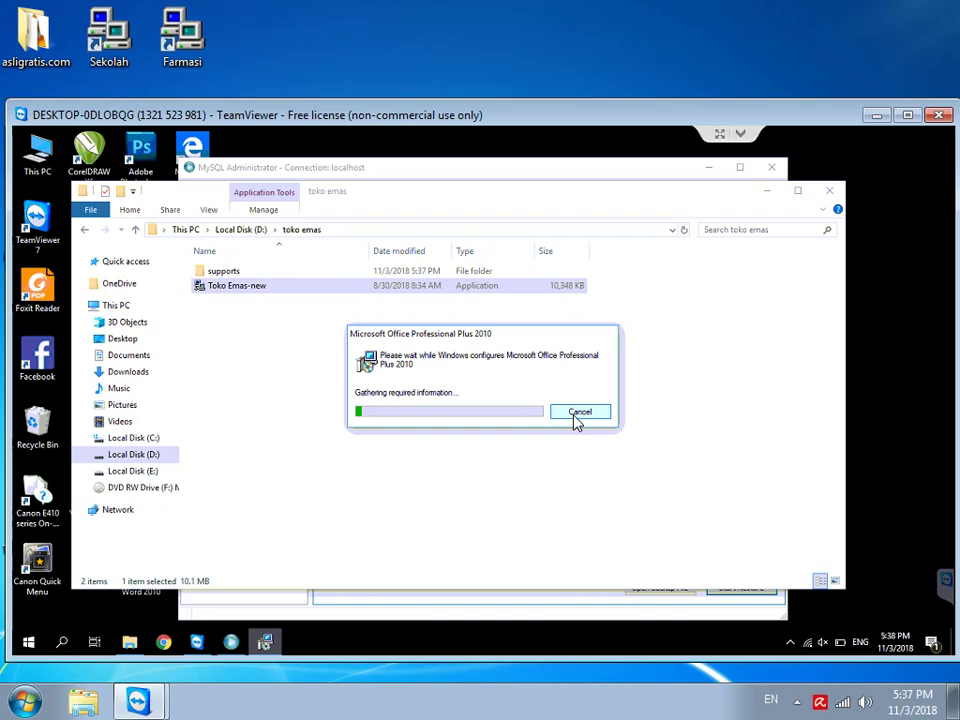
Step: Cancel the Microsoft Office 2010 configuration and its Windows Installer preparation
left_click(576, 417)
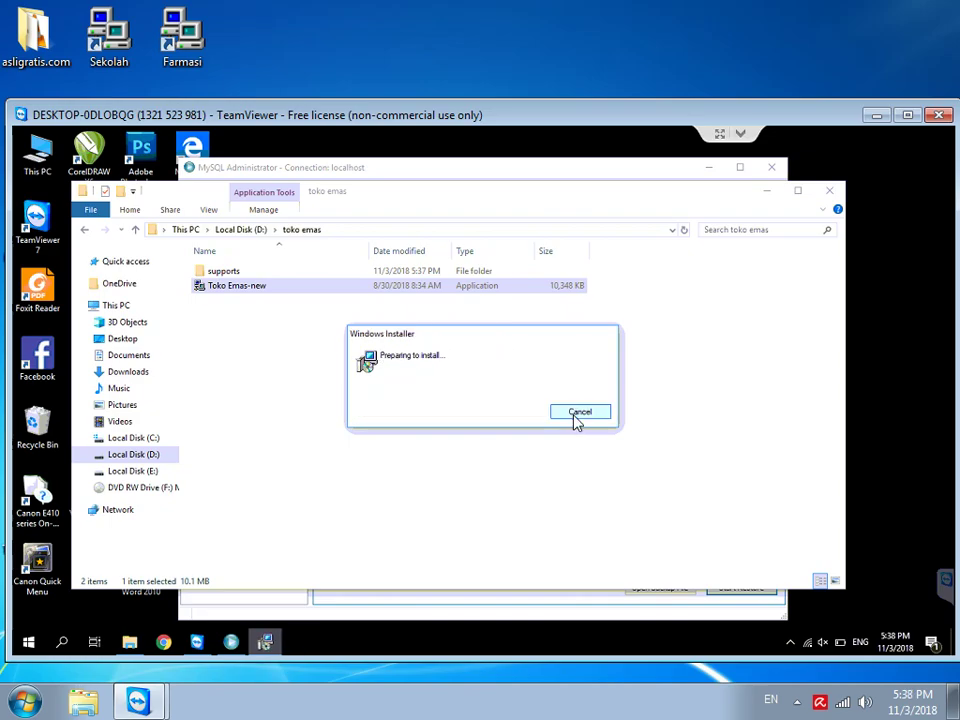
left_click(578, 413)
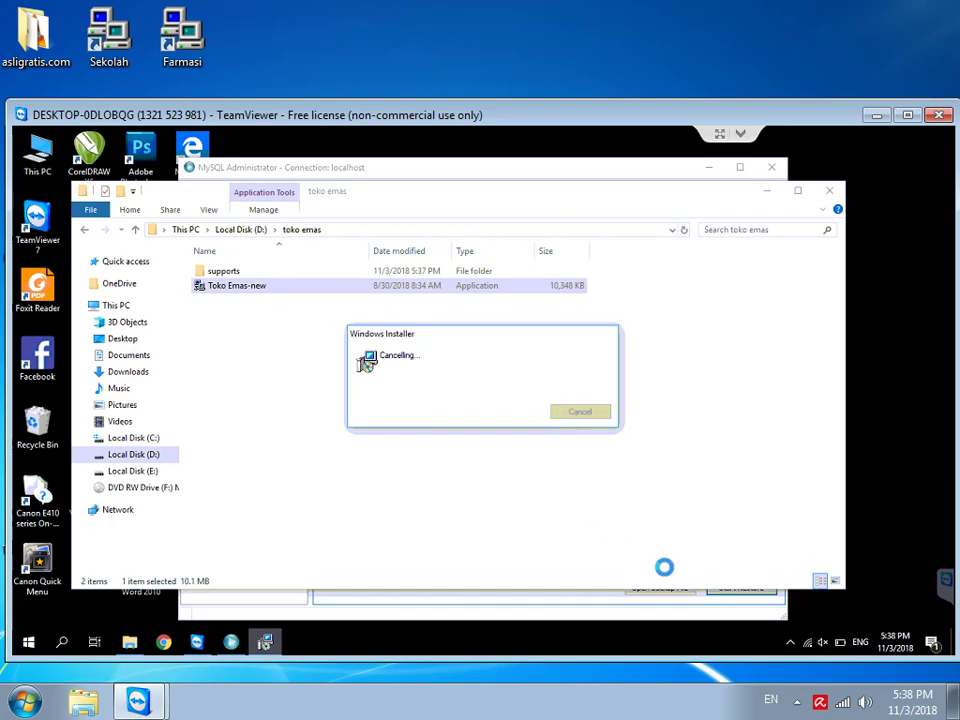
left_click(790, 644)
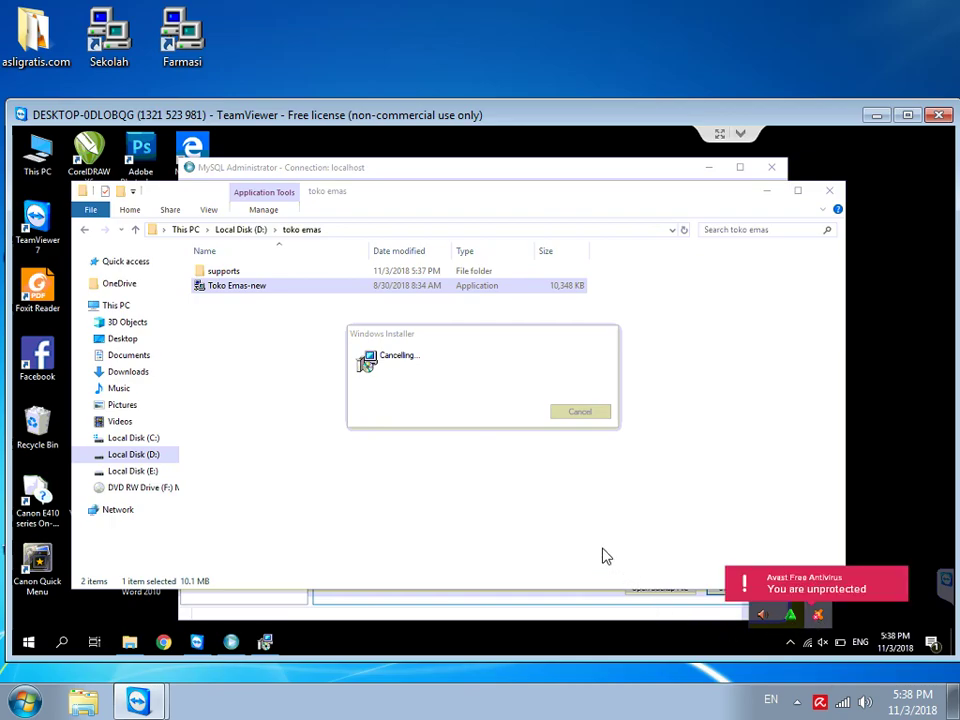
Step: Create a desktop shortcut for the Toko Emas-new program
right_click(228, 290)
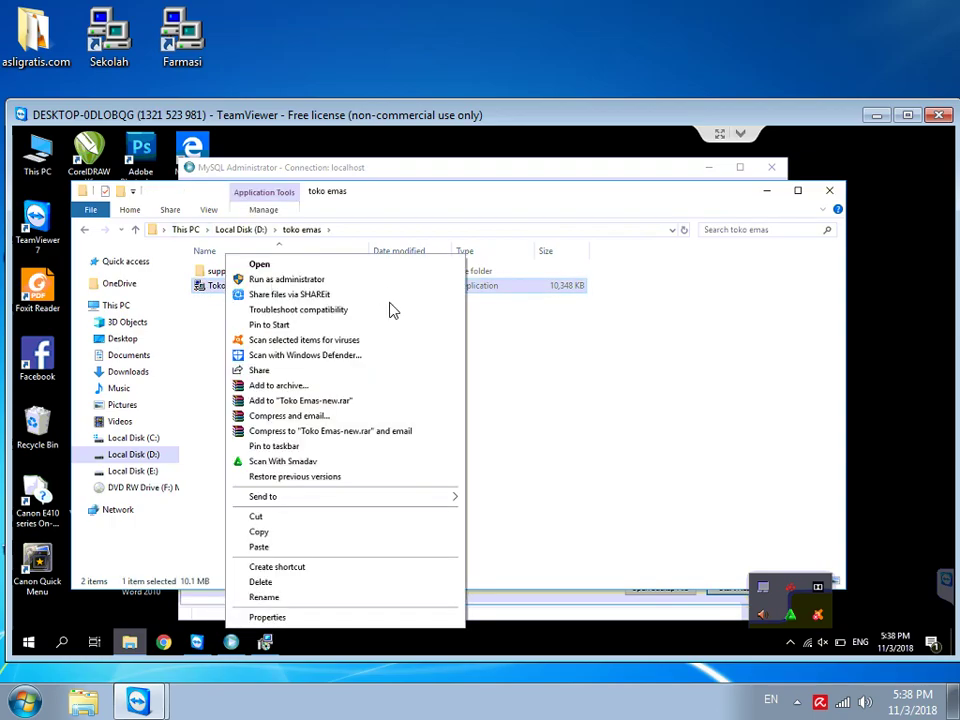
mouse_move(431, 506)
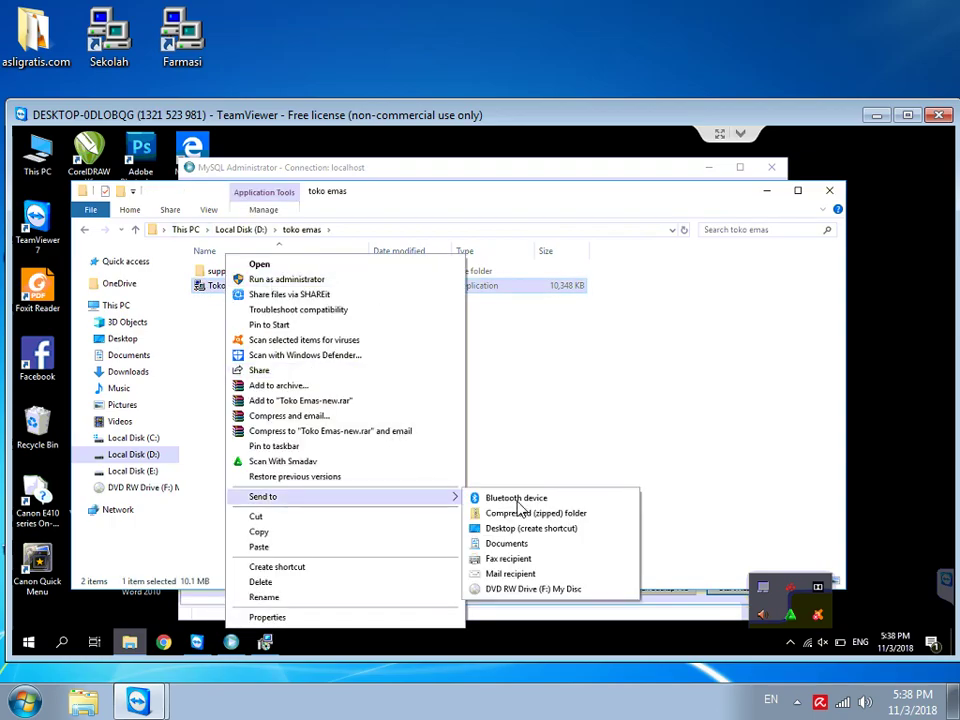
left_click(512, 537)
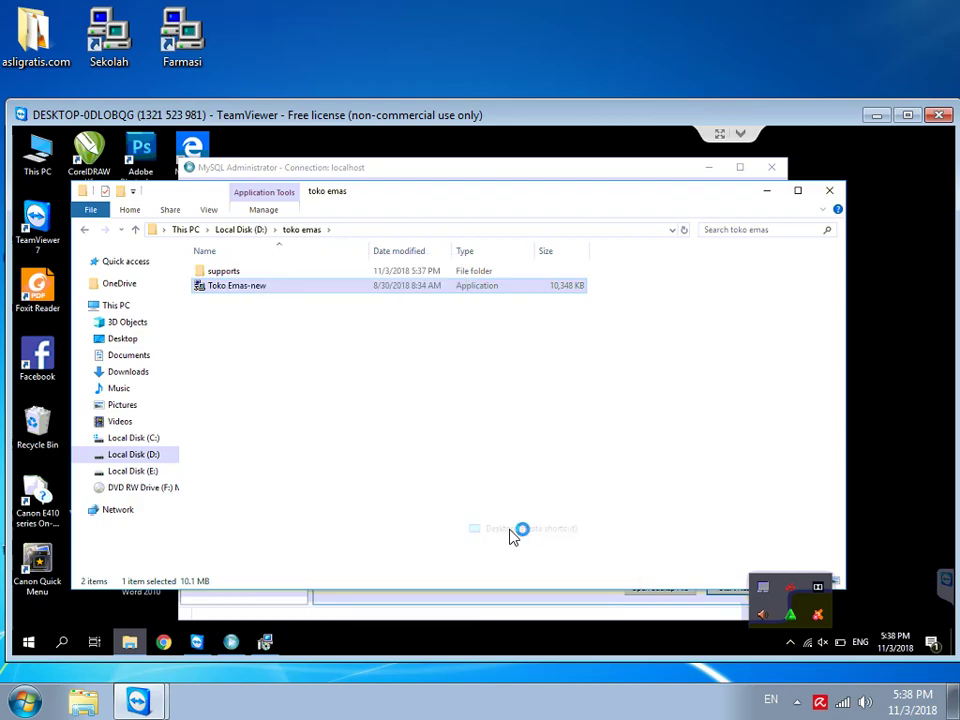
Step: Minimize the toko emas folder window and close MySQL Administrator
left_click(768, 196)
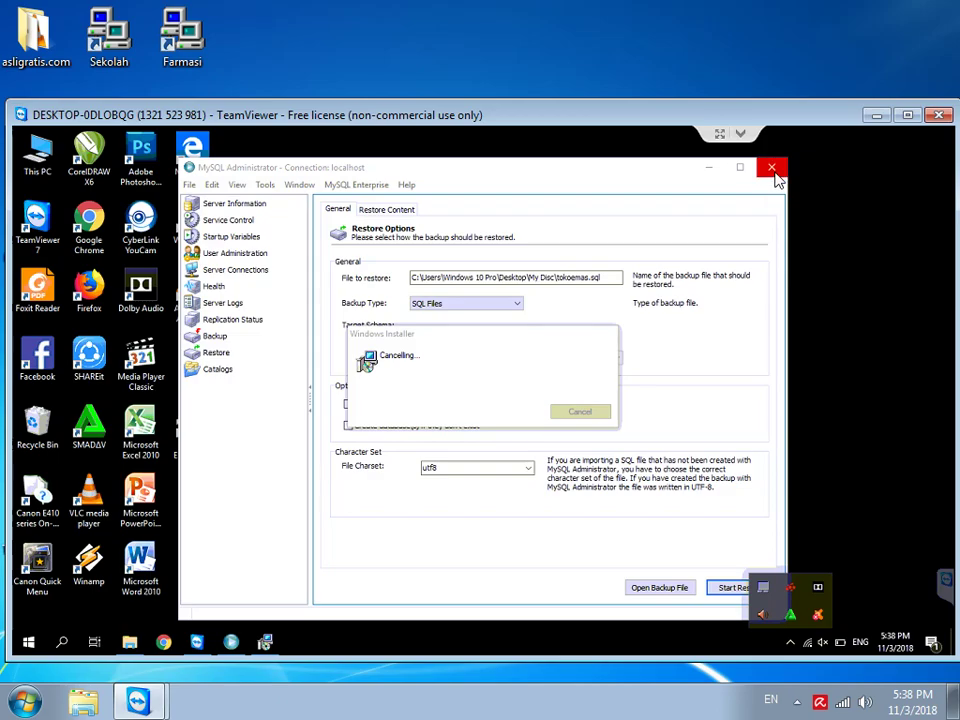
left_click(774, 170)
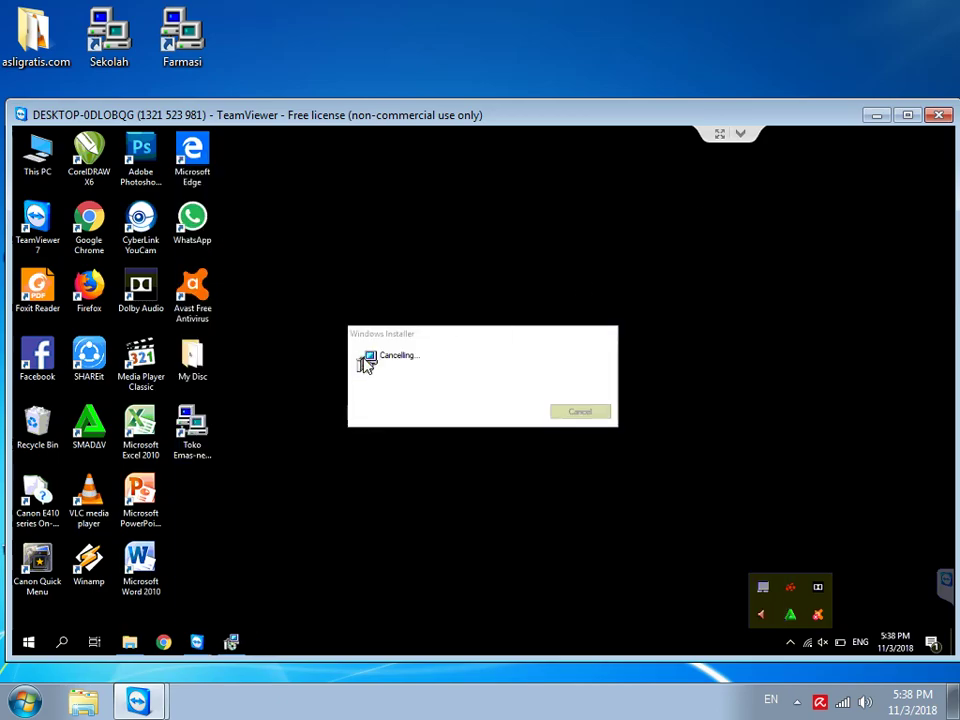
mouse_move(233, 636)
Step: Run the Toko Emas-new desktop shortcut as administrator and approve the UAC prompt
right_click(197, 452)
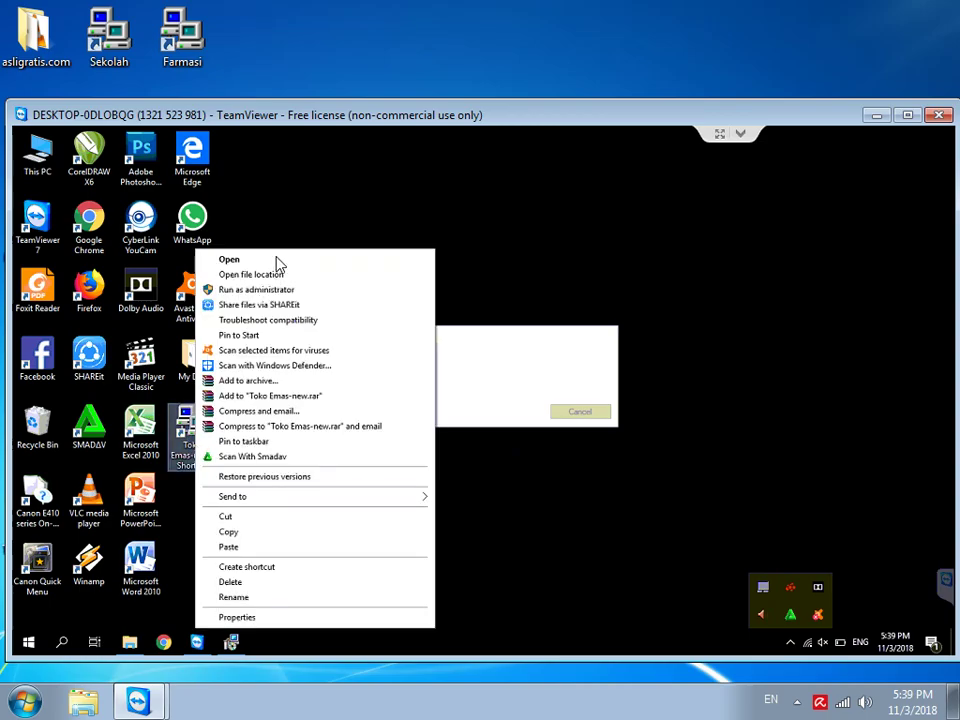
left_click(255, 290)
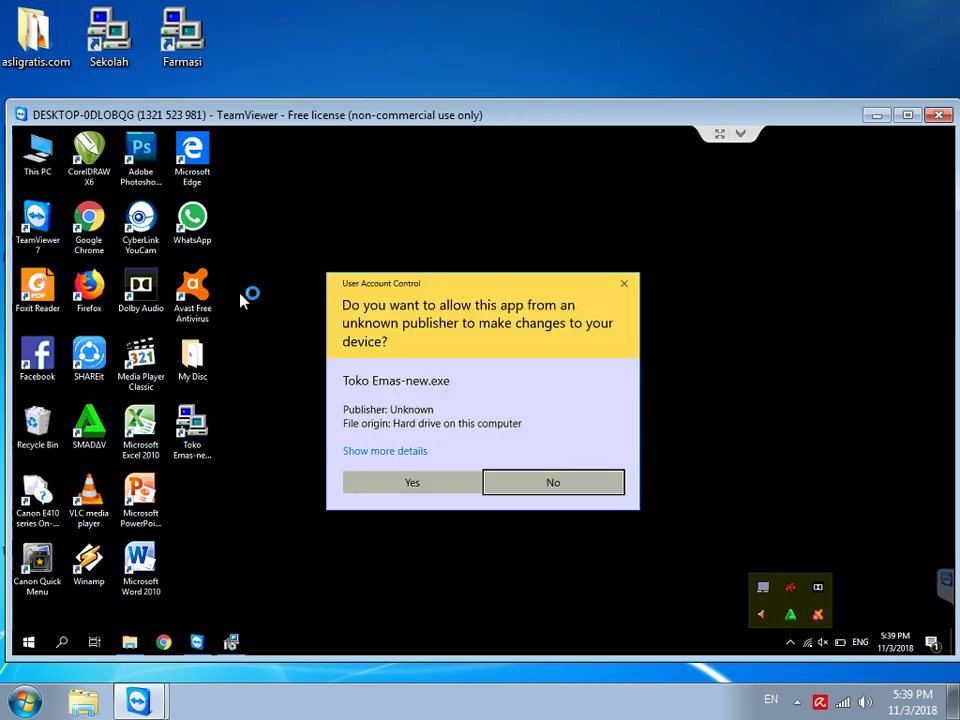
left_click(408, 484)
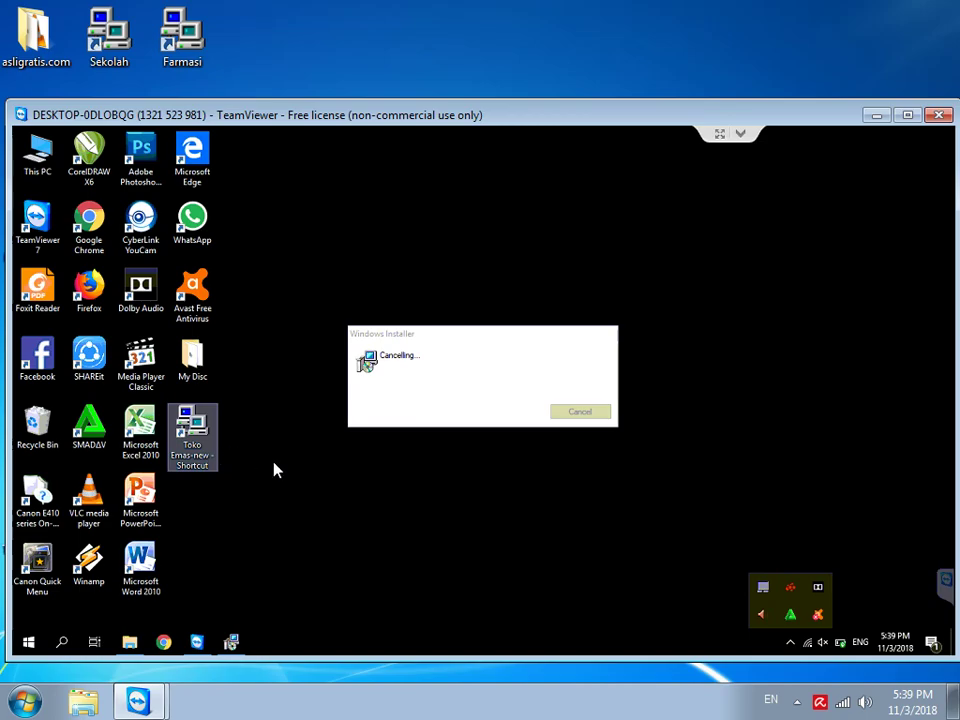
Step: Open Task Manager on the remote PC through TeamViewer's Ctrl+Alt+Del action
left_click(741, 134)
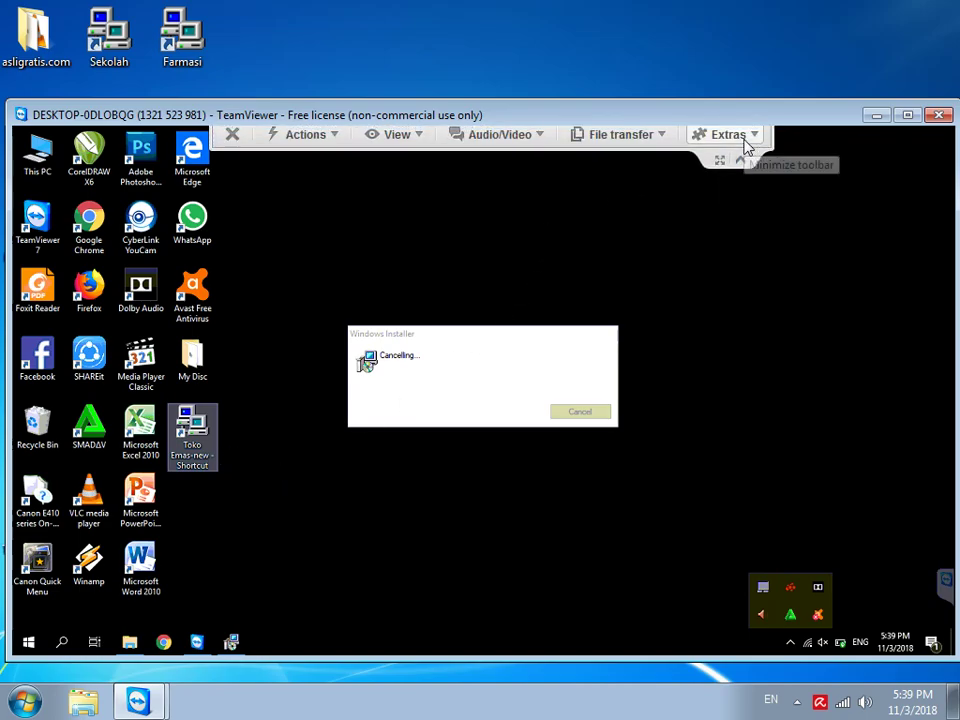
left_click(338, 146)
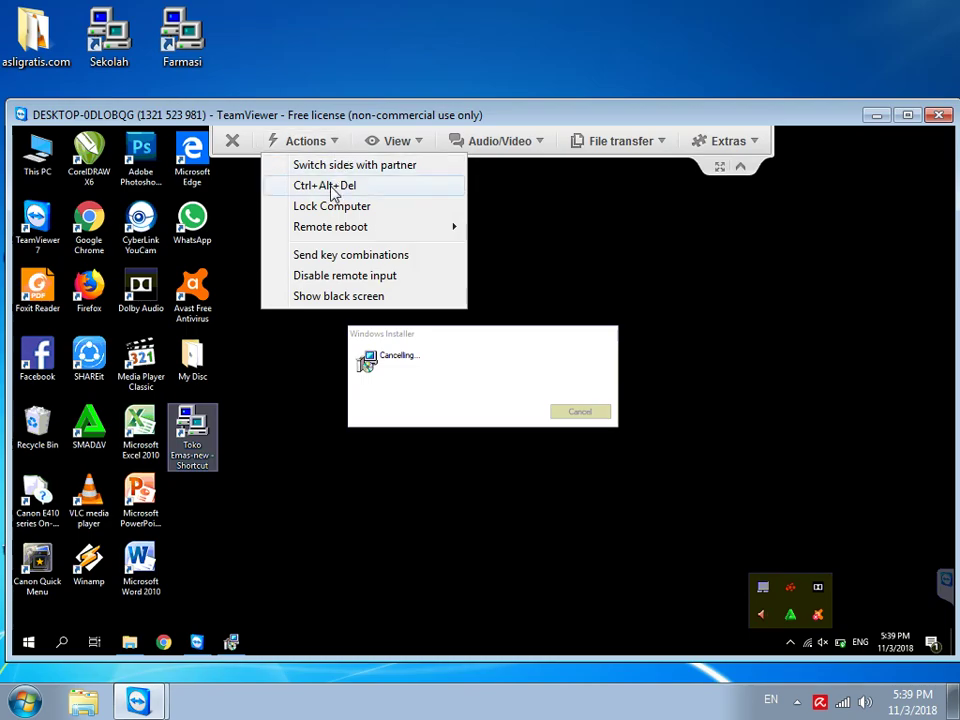
left_click(333, 190)
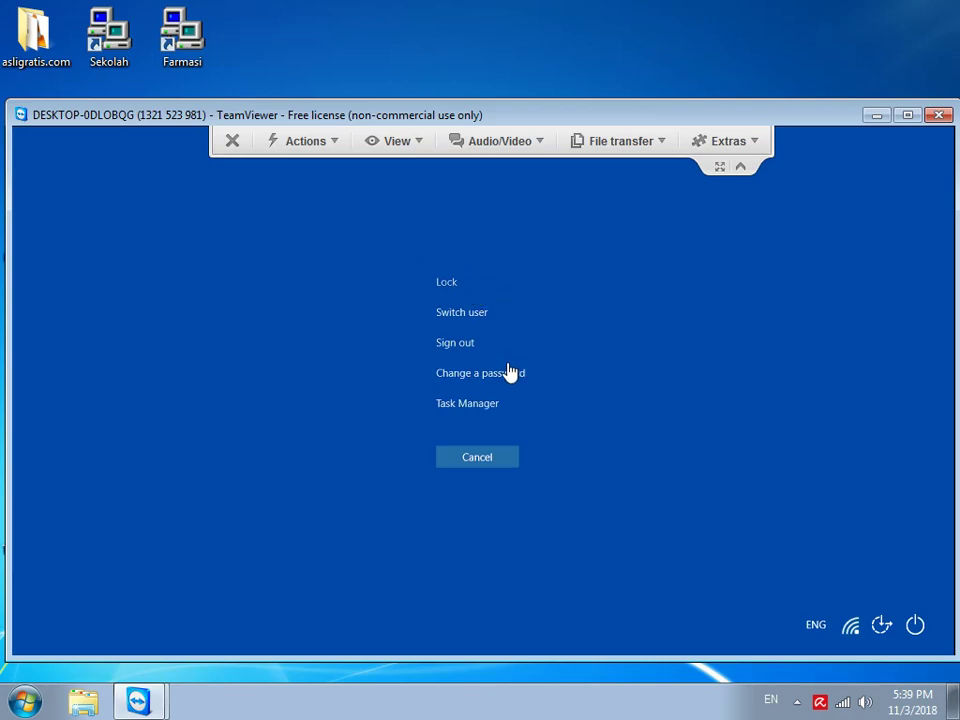
left_click(481, 405)
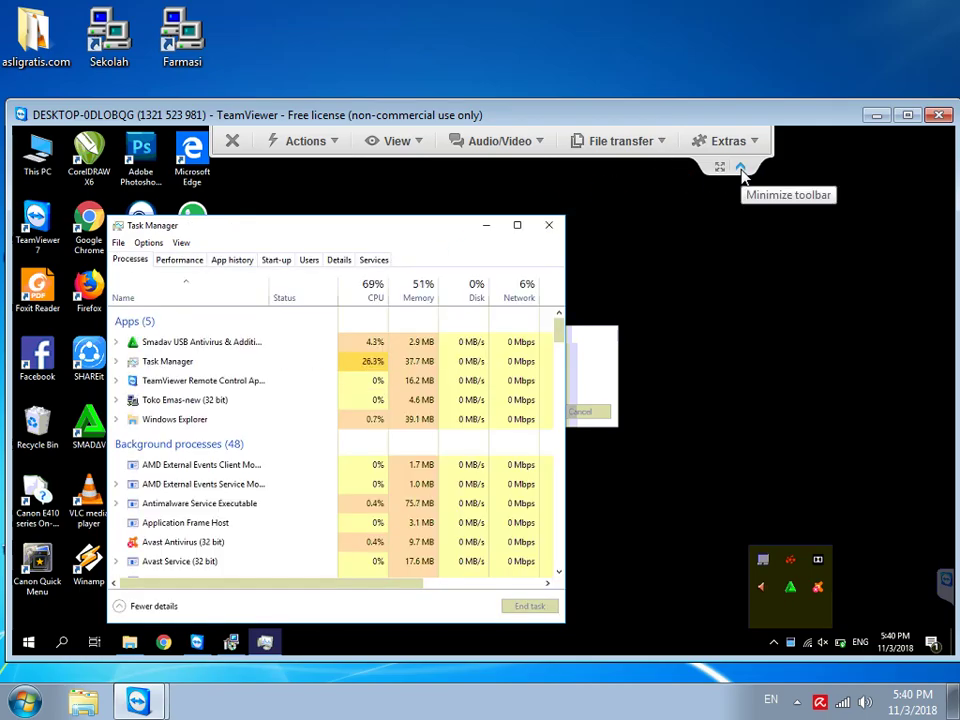
left_click(741, 172)
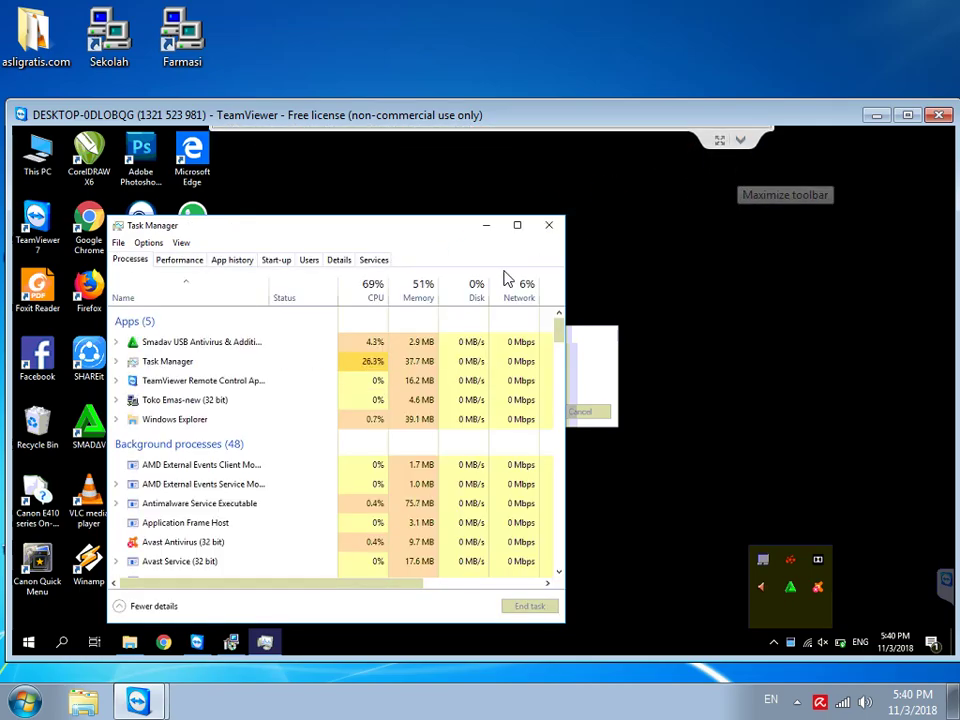
Step: End the stuck Toko Emas-new (32 bit) process, then minimize Task Manager
left_click(198, 404)
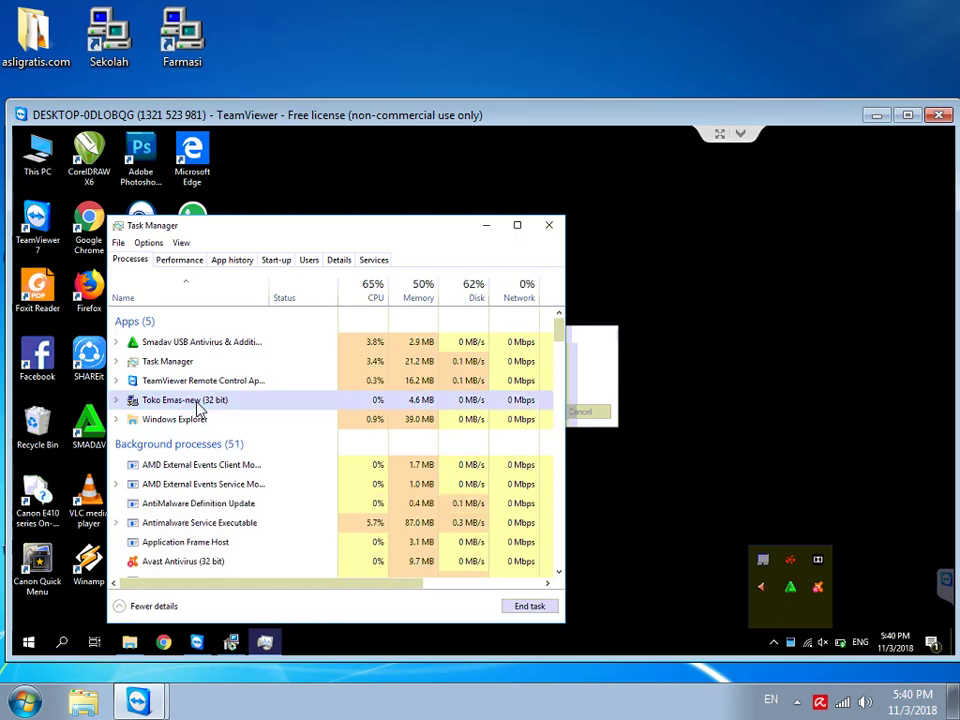
right_click(198, 405)
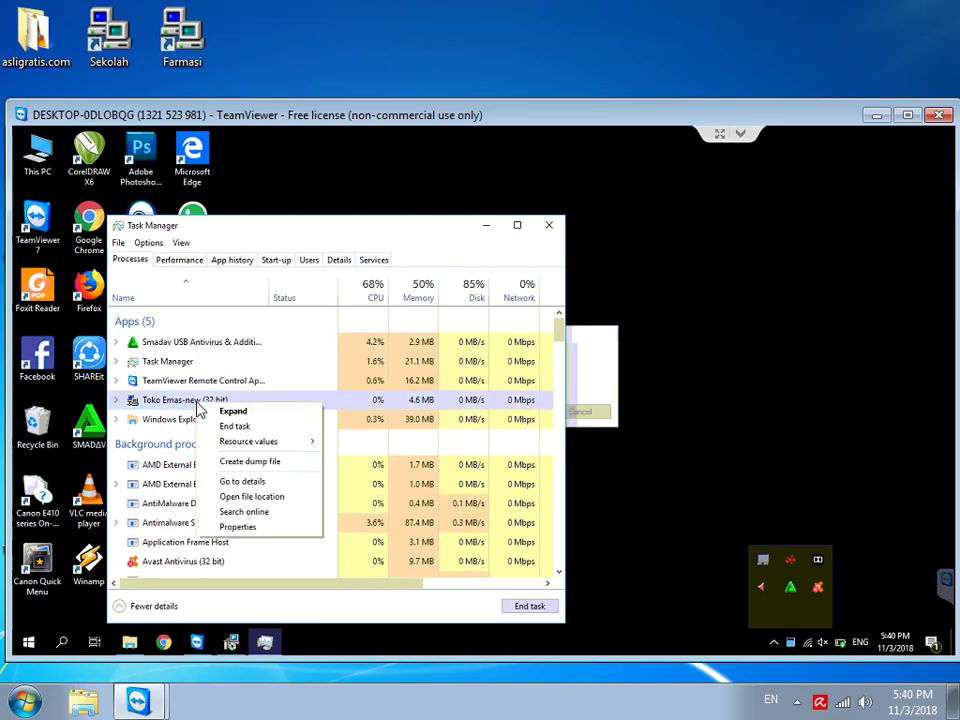
left_click(240, 430)
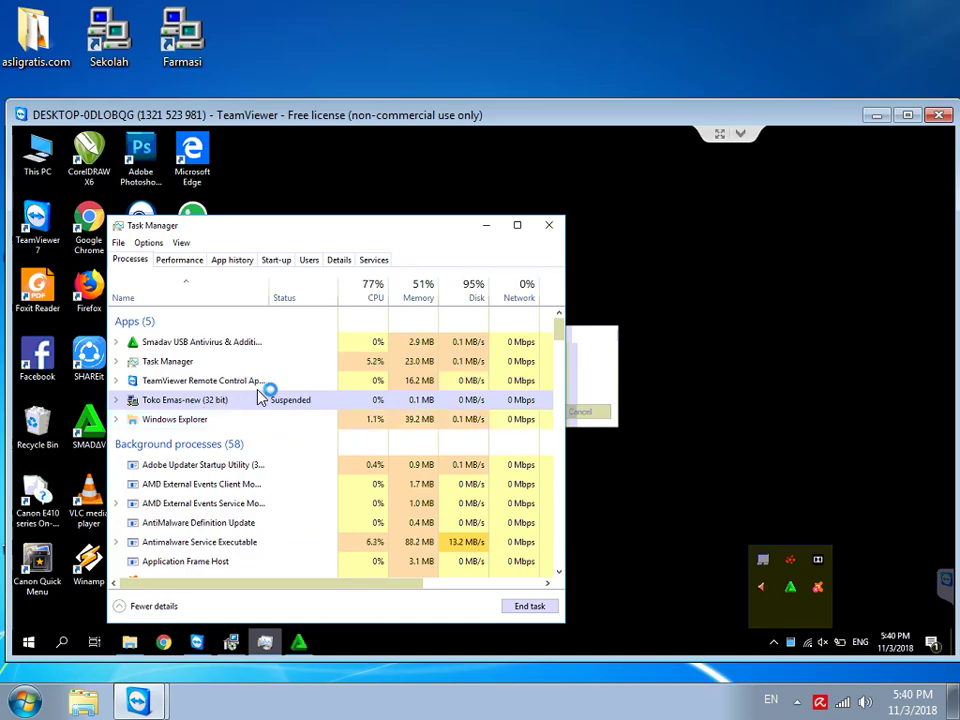
scroll(268, 490, "down", 3)
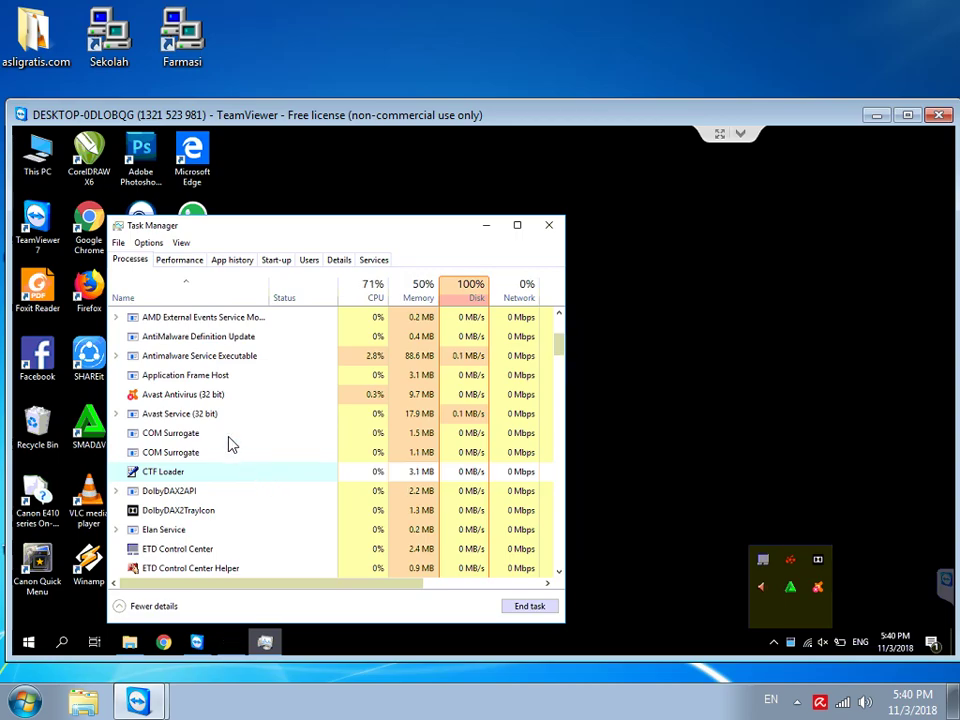
left_click(486, 230)
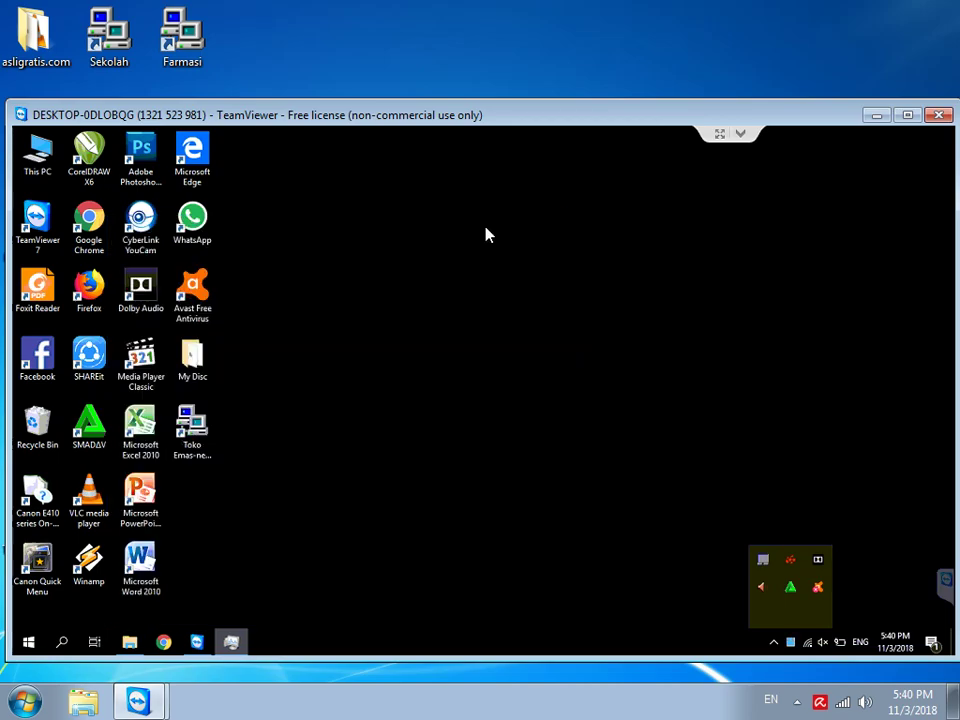
Step: Launch the Toko Emas-new shortcut as administrator and approve the permission prompt
right_click(189, 447)
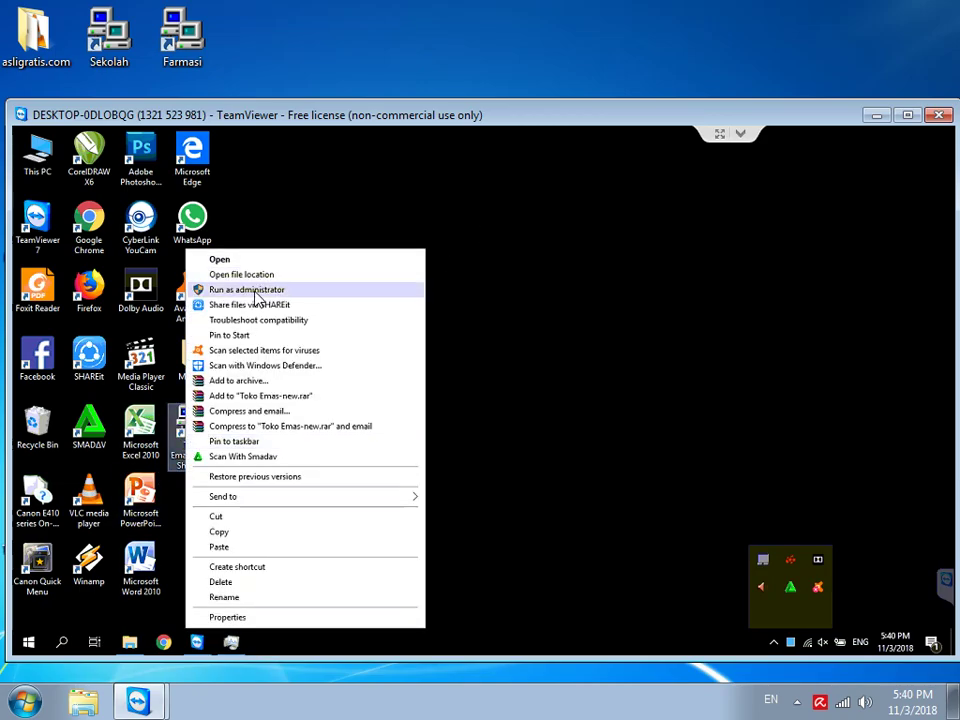
left_click(255, 292)
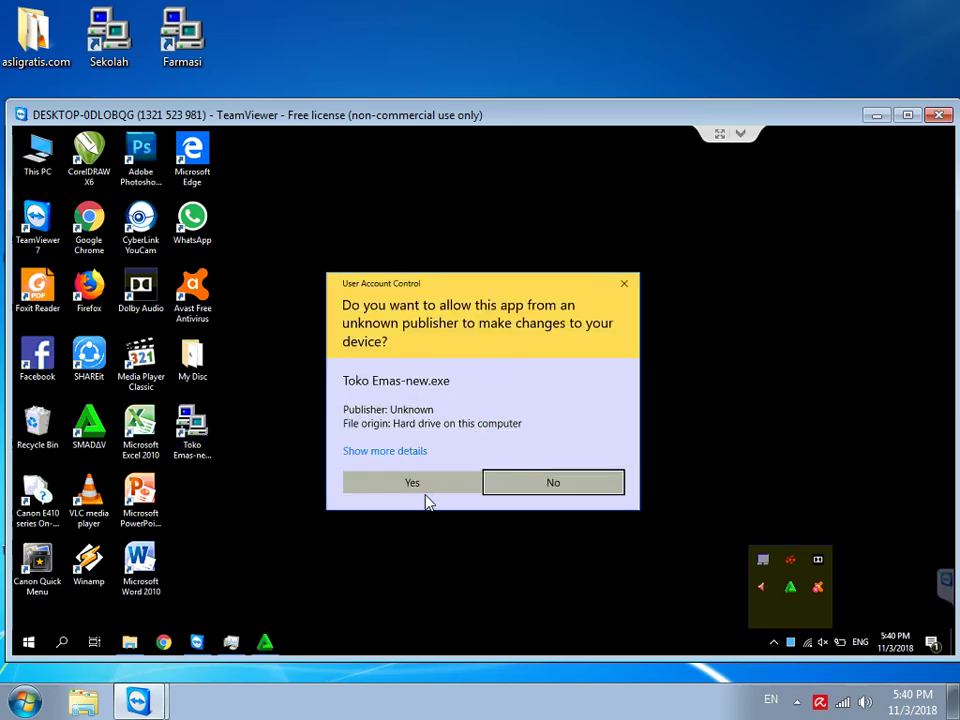
left_click(432, 490)
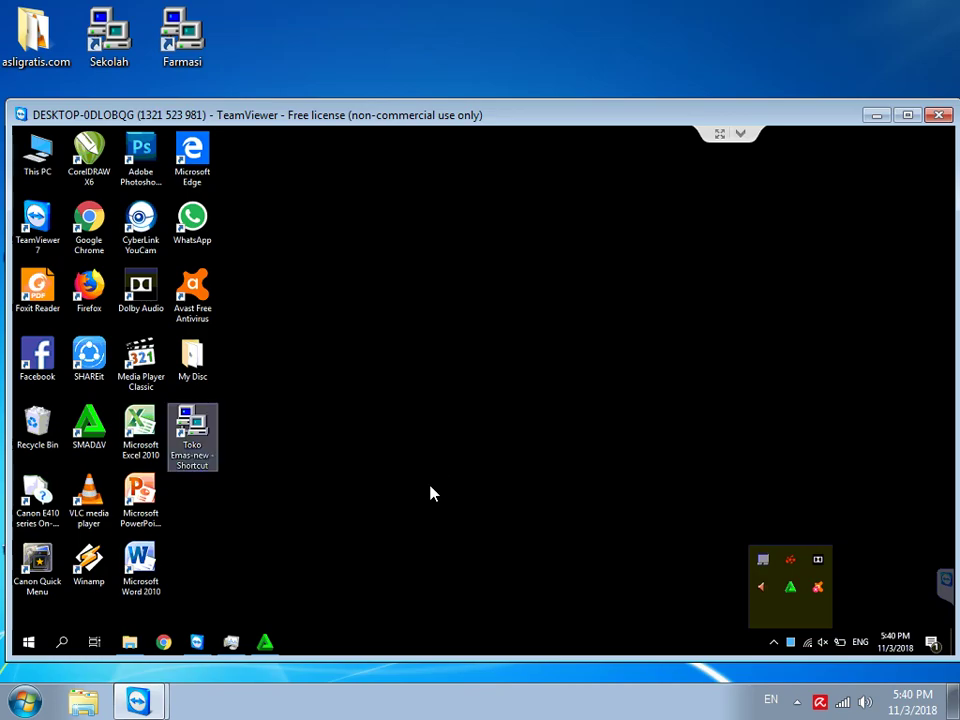
Step: Log in to Toko Emas with the account's username and password
type("adm")
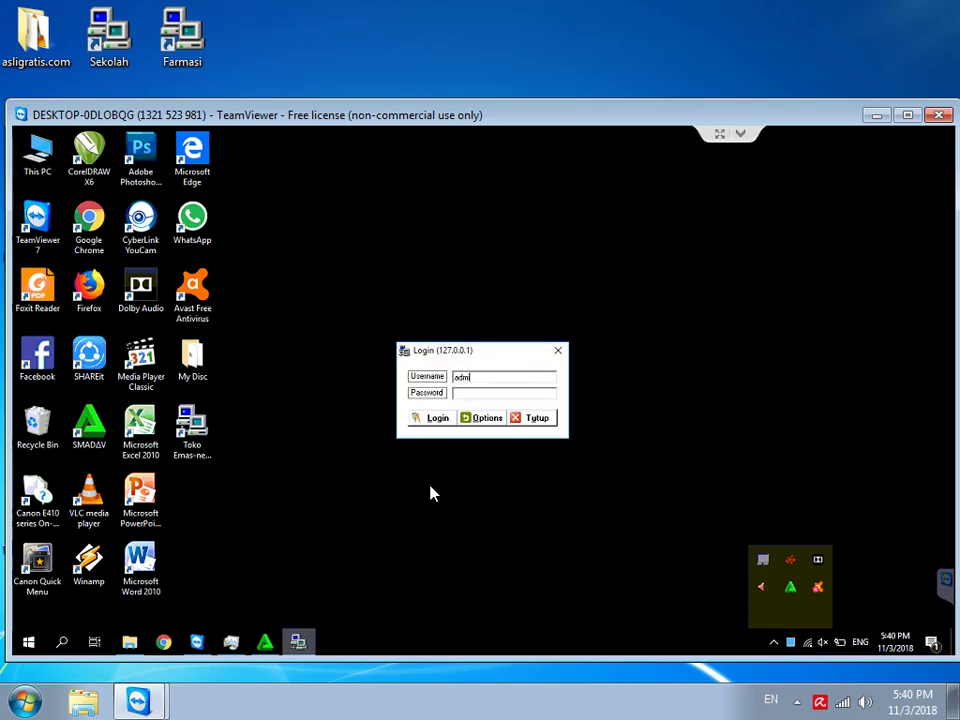
type("in")
key("Tab")
type("dmin")
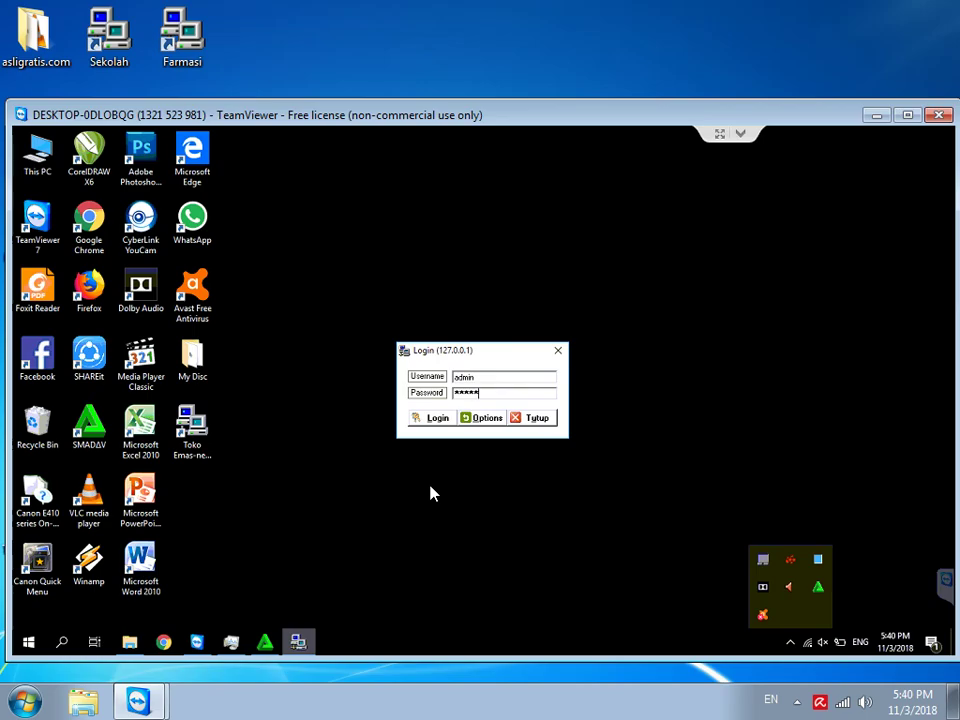
key("Return")
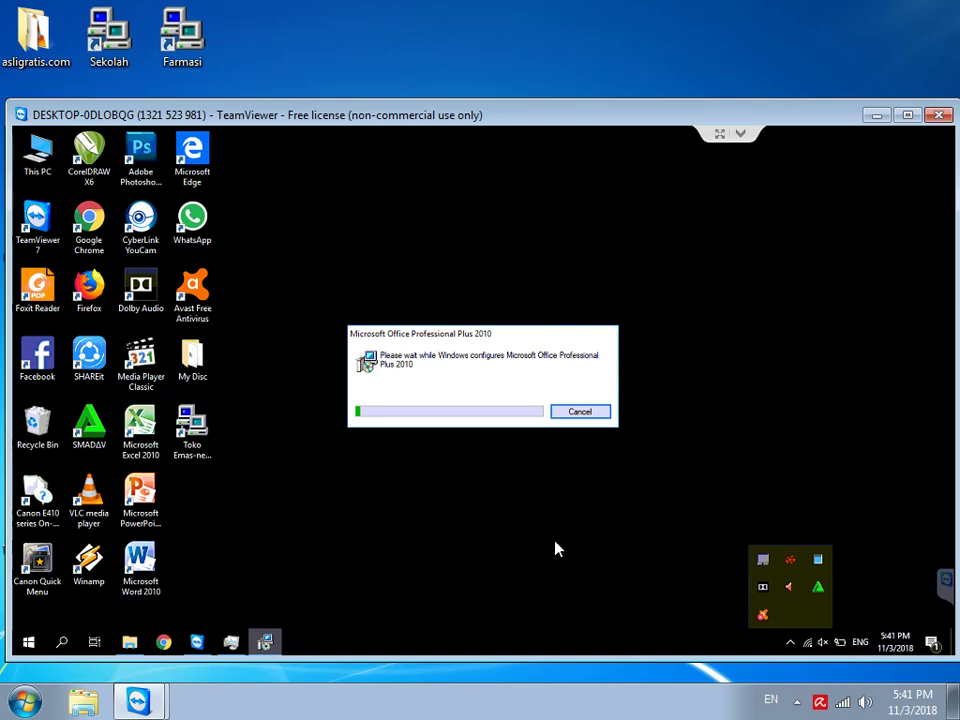
Step: Let the Microsoft Office Professional Plus 2010 configuration finish until Toko Emas ABC's main window appears
left_click(791, 643)
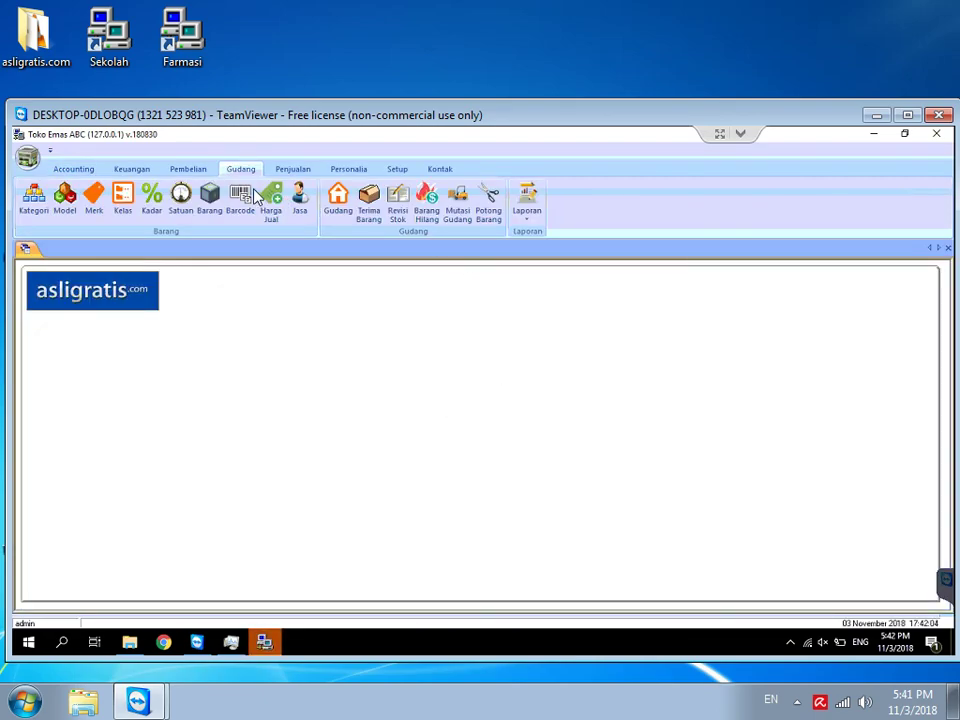
Step: Run the Gudang Laporan Stok report with Proses, without applying any filters
left_click(535, 226)
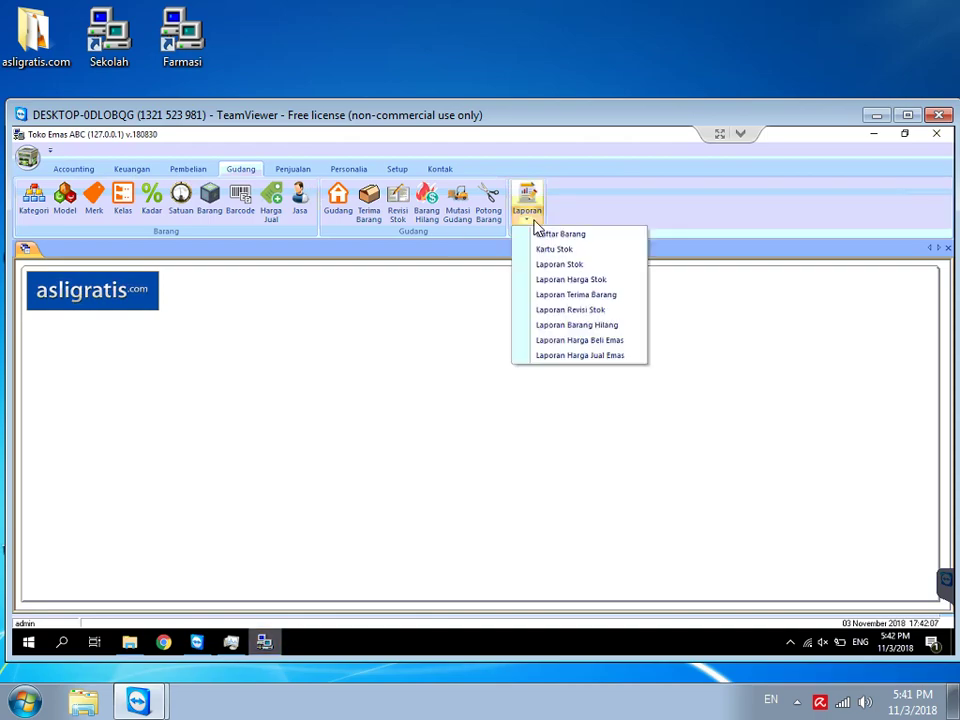
left_click(590, 268)
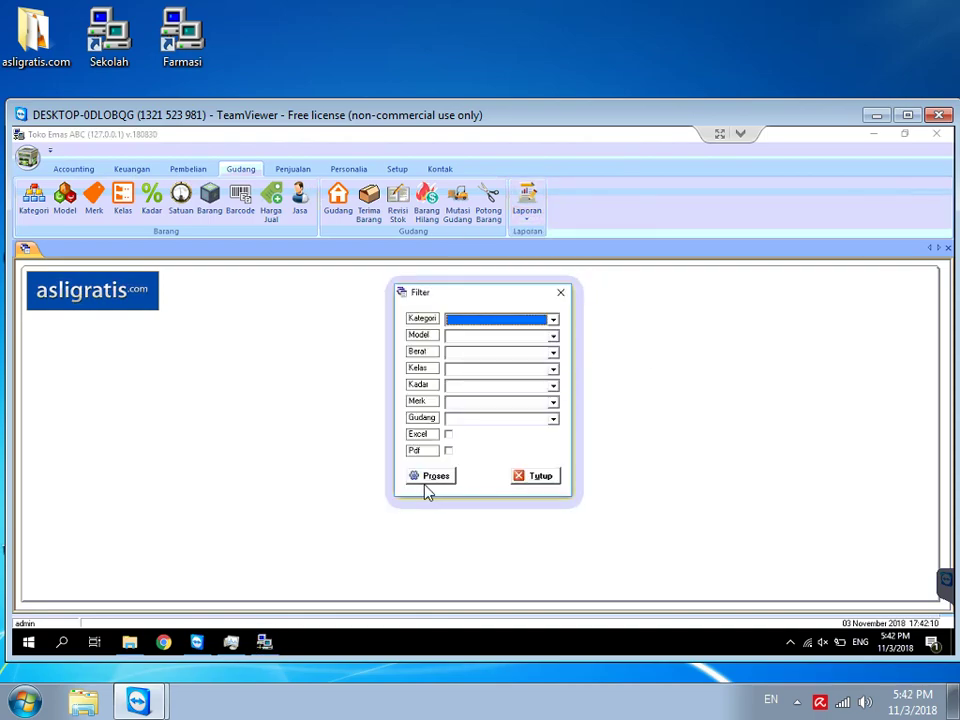
left_click(422, 478)
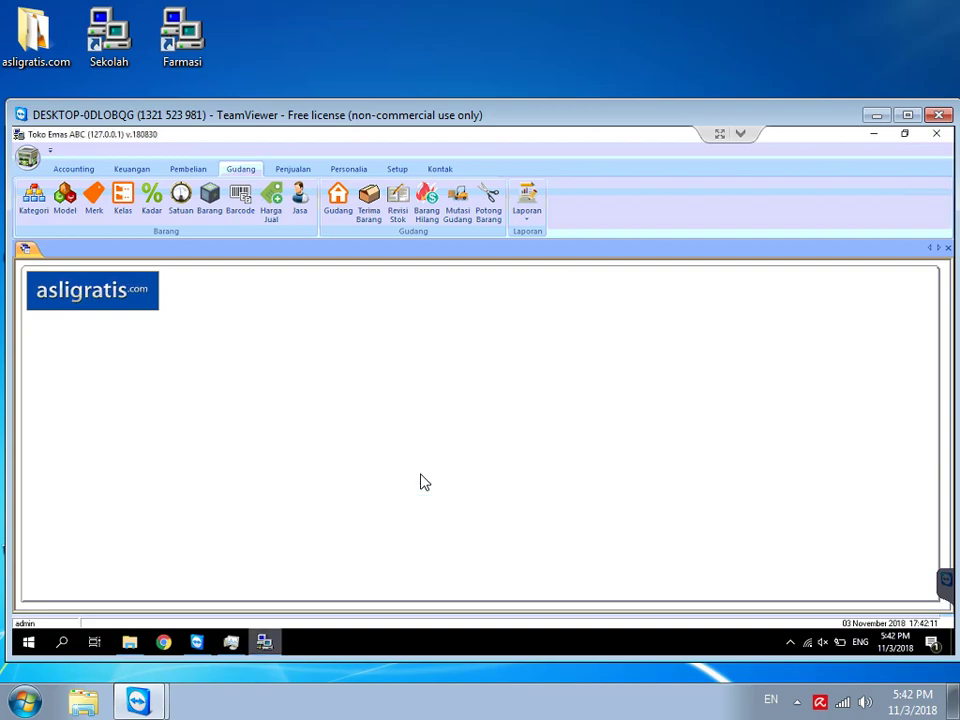